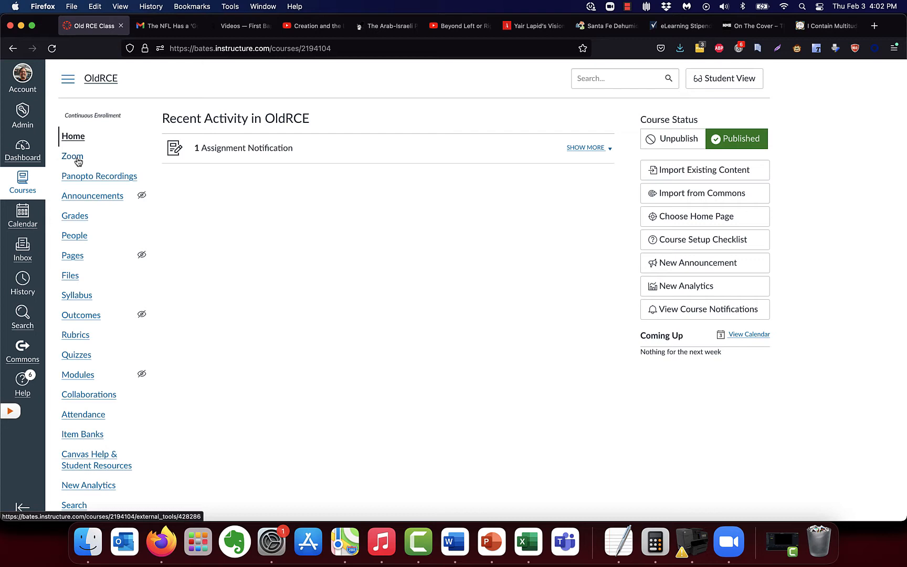
Step: Scroll the OldRCE course navigation sidebar down toward Settings
scroll(105, 264, down, 5)
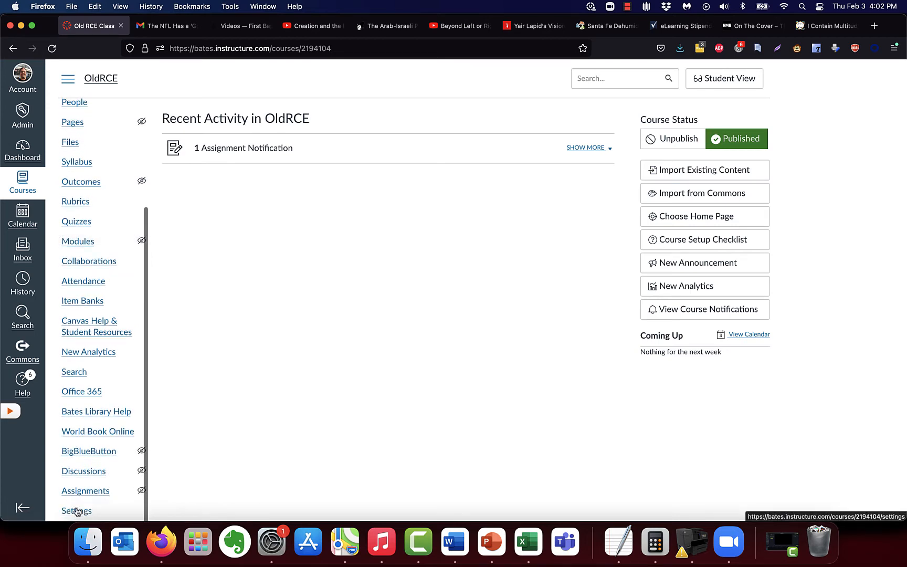
Step: Open the course Navigation settings and inspect MyLab and Mastering's options without enabling it
click(79, 510)
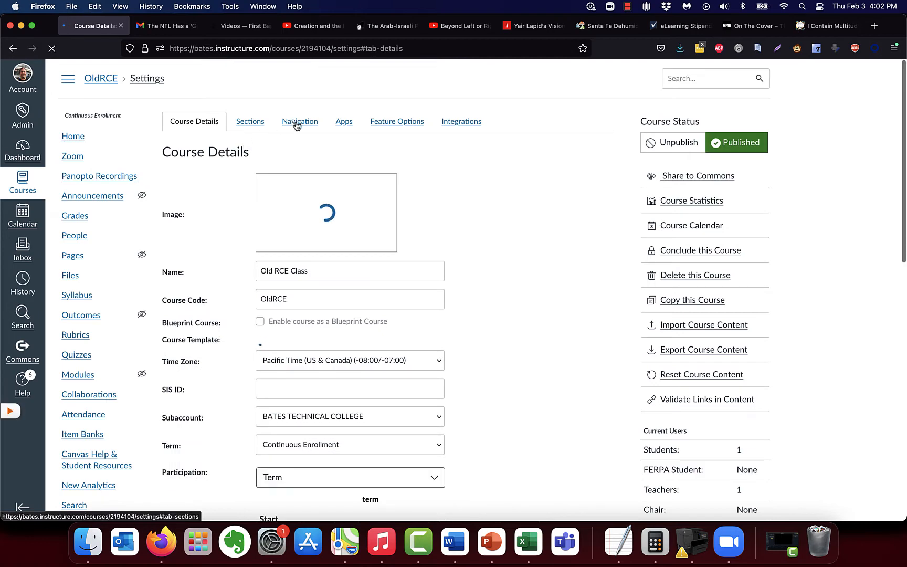
click(297, 122)
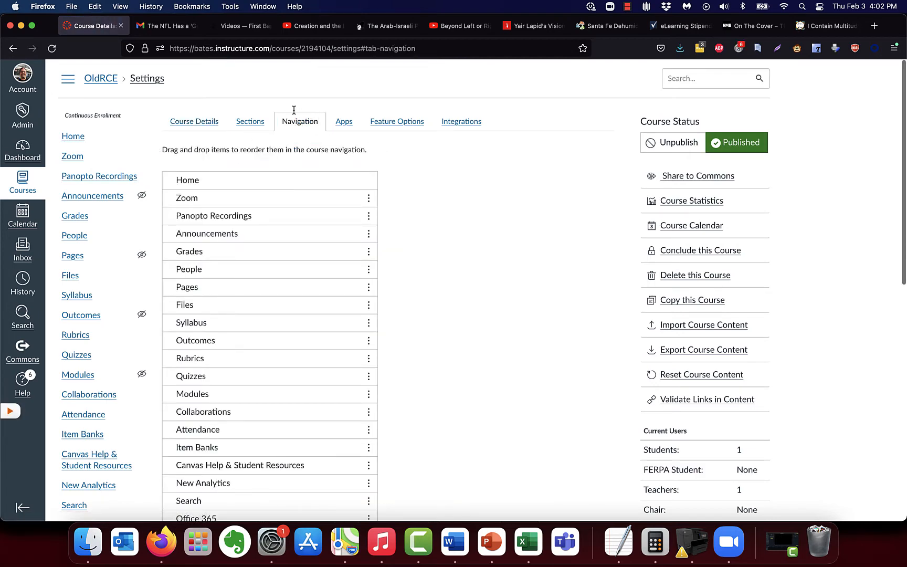
scroll(425, 235, down, 2)
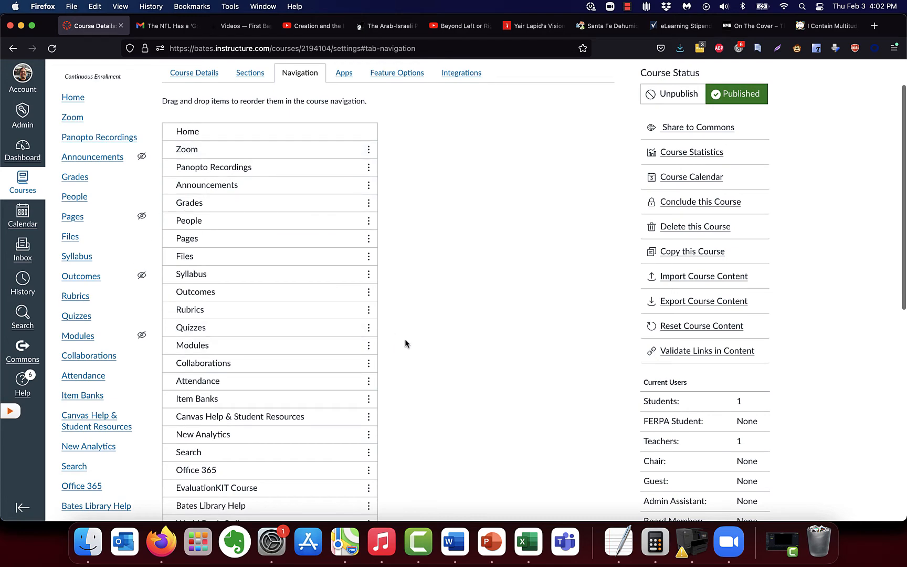
scroll(430, 351, down, 1)
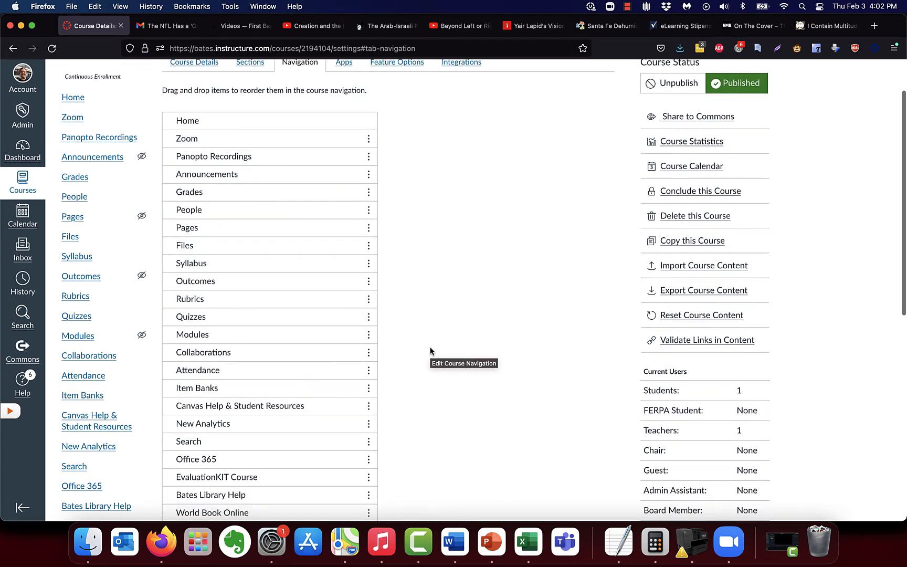
scroll(430, 350, down, 10)
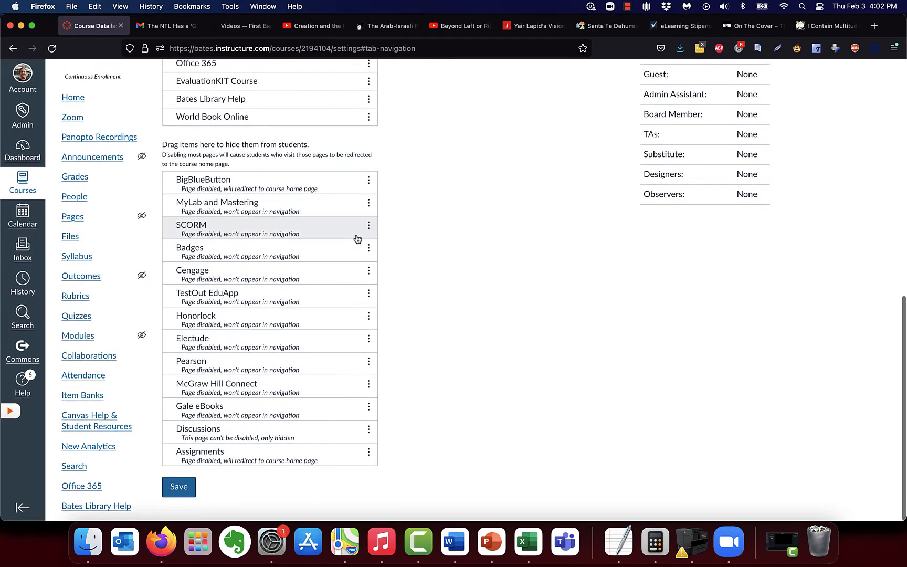
click(368, 203)
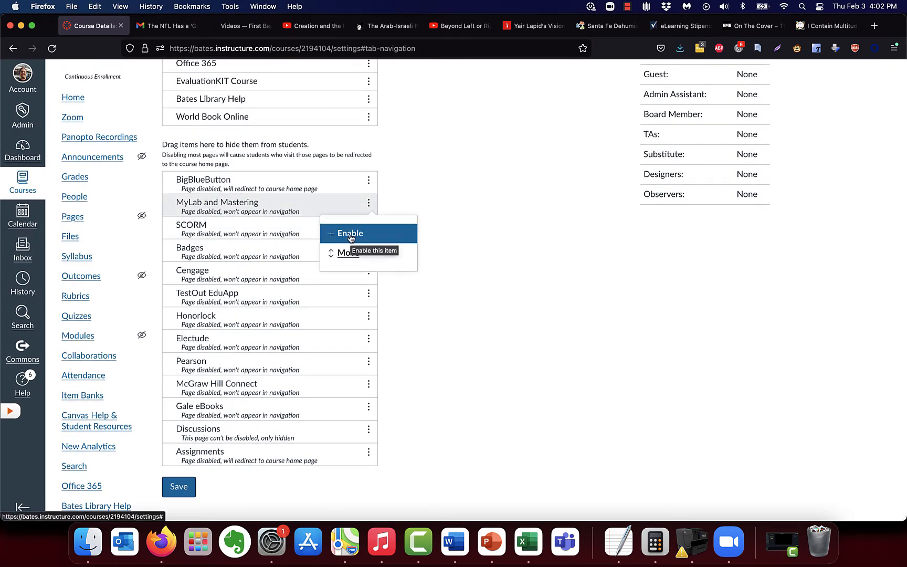
click(471, 165)
scroll(475, 166, up, 10)
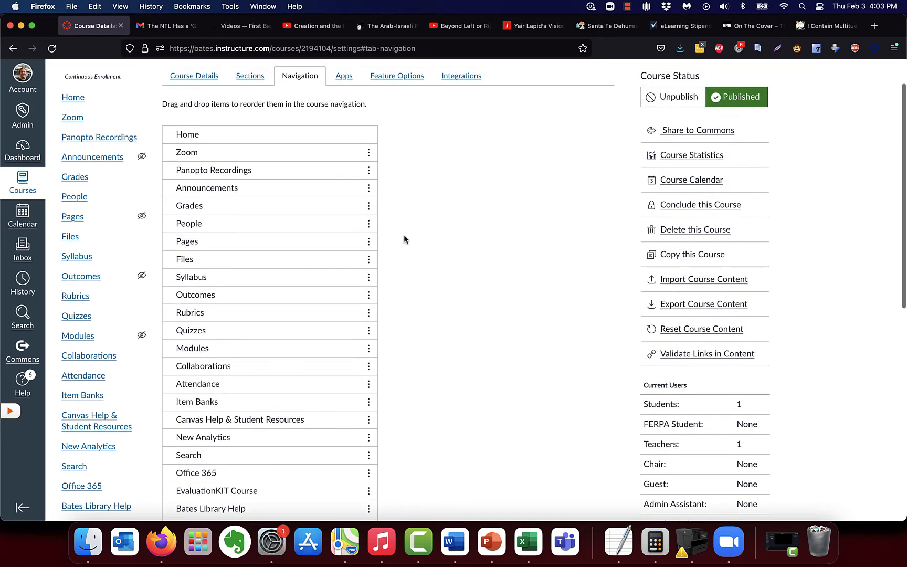
Step: Disable Outcomes in the course navigation and save the navigation changes
click(368, 300)
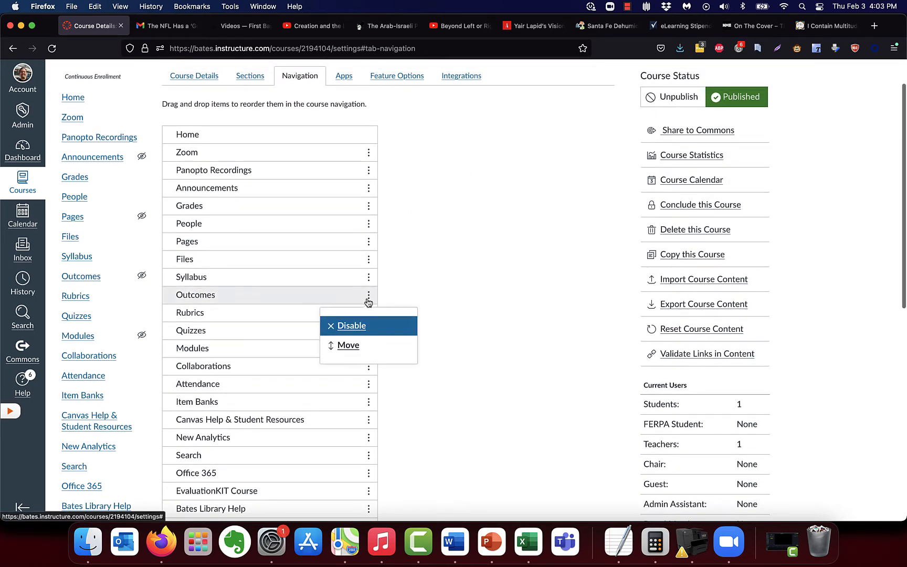
click(358, 327)
mouse_move(253, 200)
mouse_down()
mouse_move(255, 237)
mouse_move(259, 202)
mouse_up()
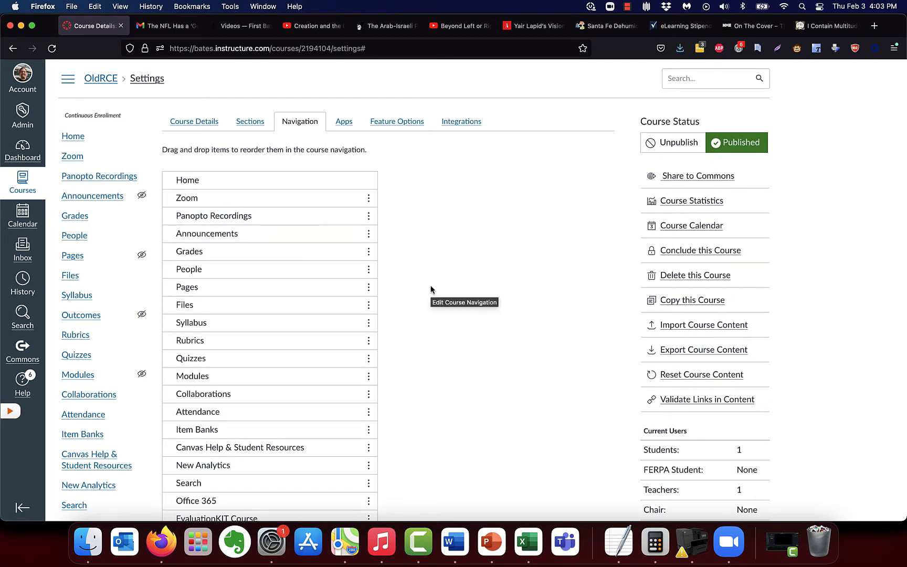
scroll(430, 289, down, 10)
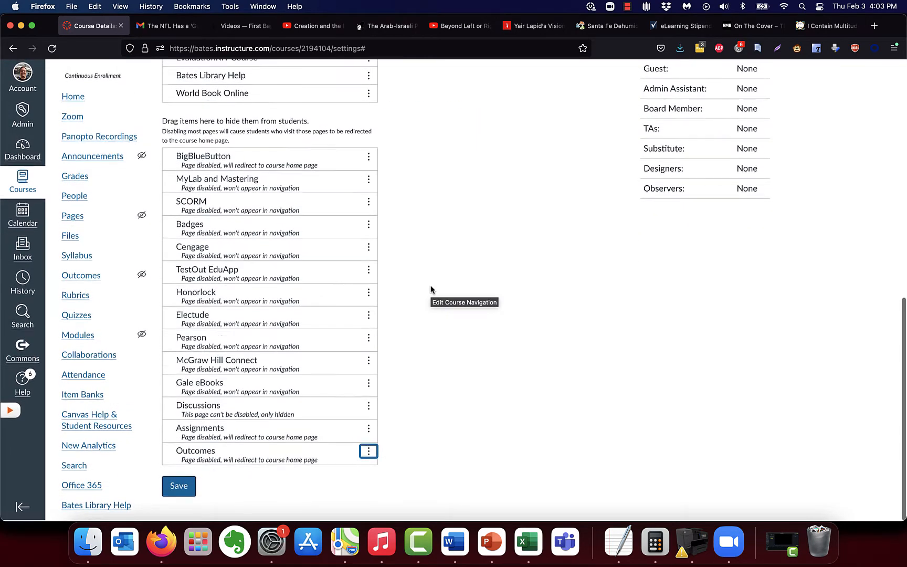
click(180, 482)
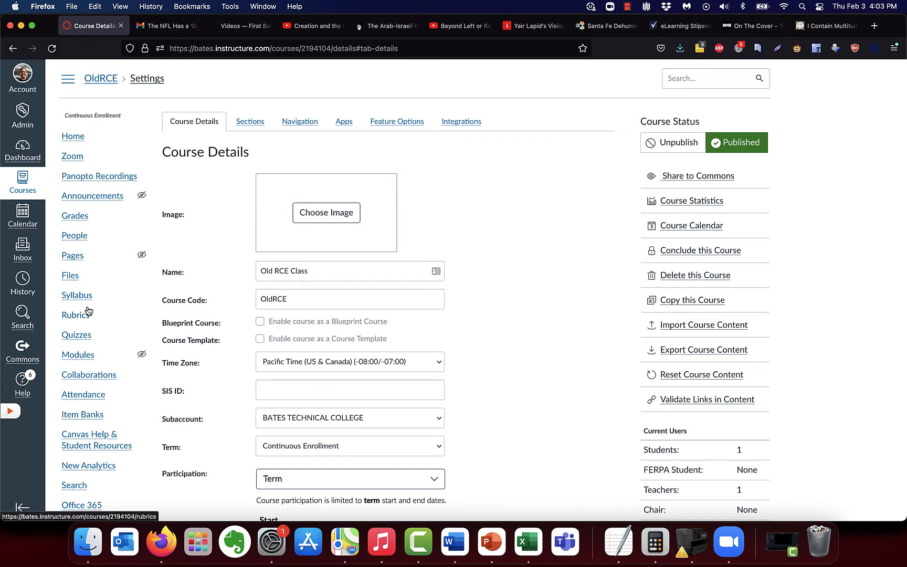
Step: Open the course's Zoom tool to its empty Upcoming Meetings list
click(72, 159)
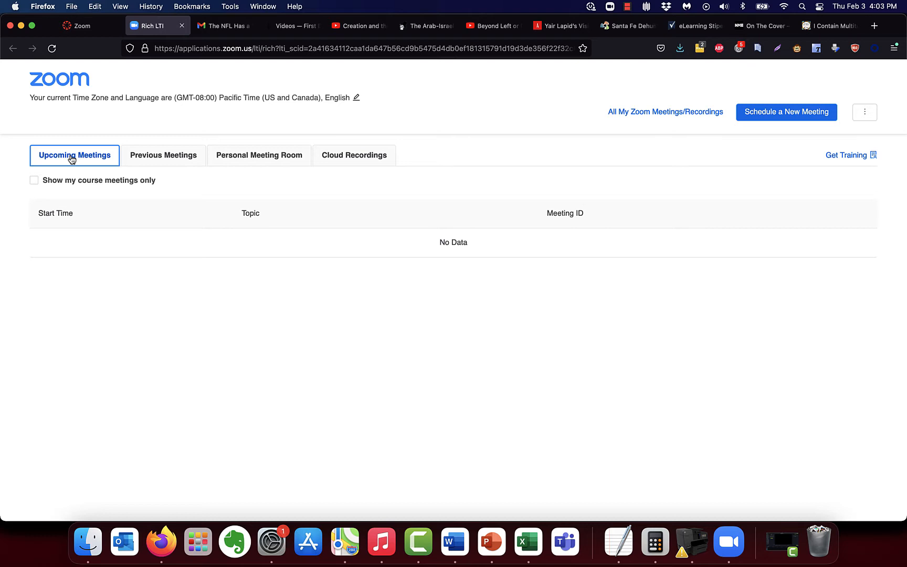
Step: Start a new Zoom meeting and review it: 02/03/2022, 2:00 PM, 1 hour, Pacific Time
click(782, 114)
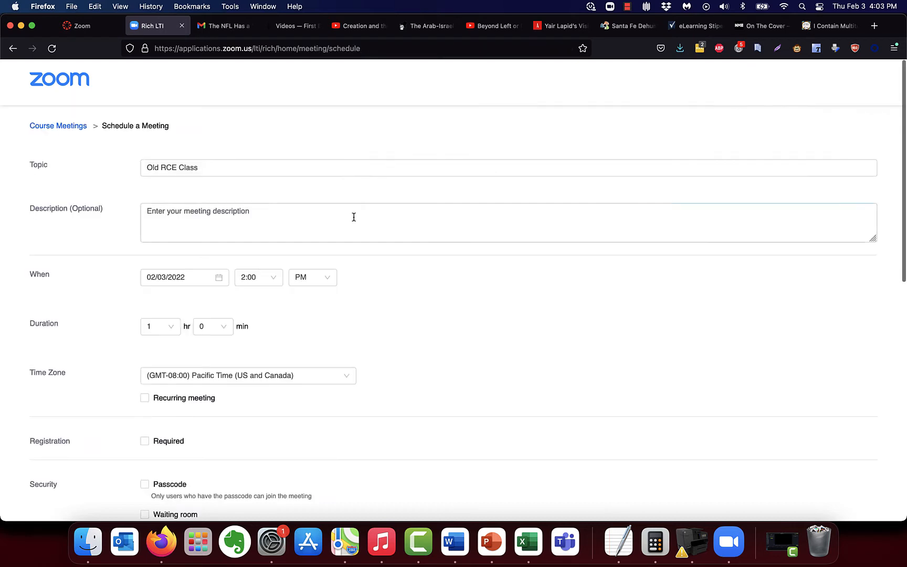
scroll(366, 287, down, 2)
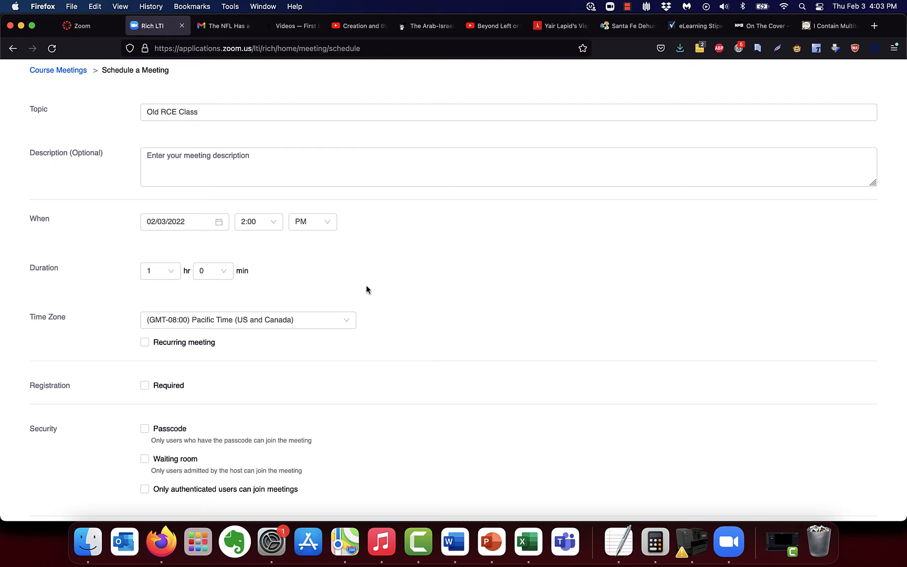
scroll(366, 287, down, 3)
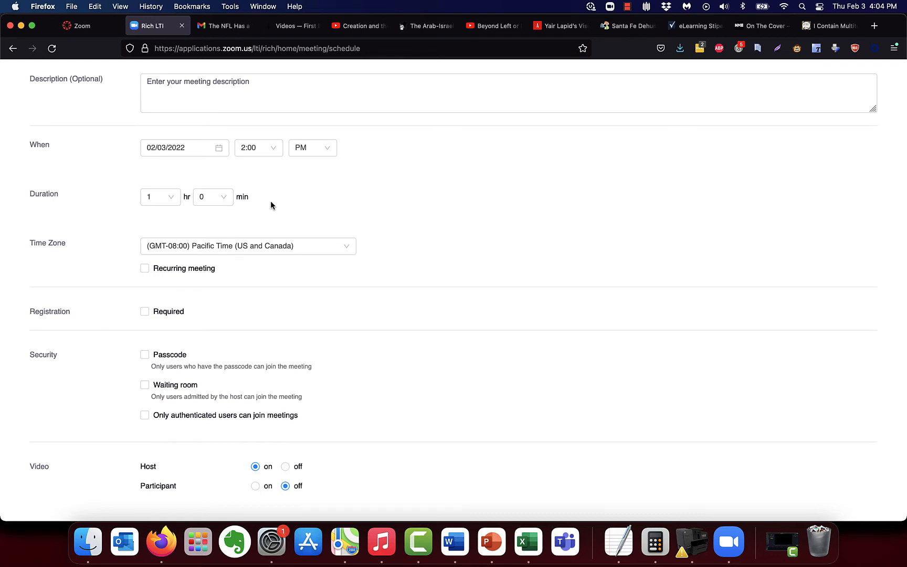
scroll(271, 205, down, 3)
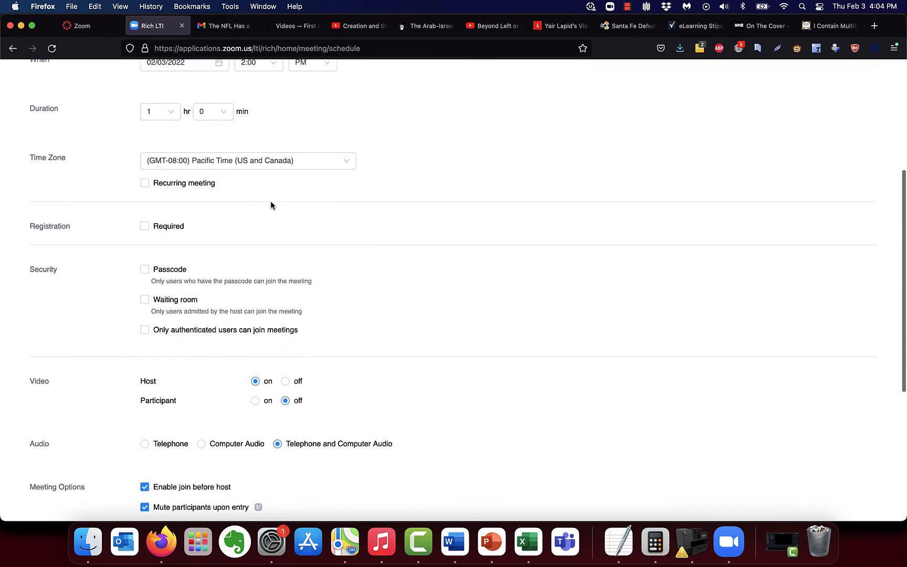
Step: Make the meeting recur weekly, every 1 week on Mondays only, ending 03/17/2022
click(145, 183)
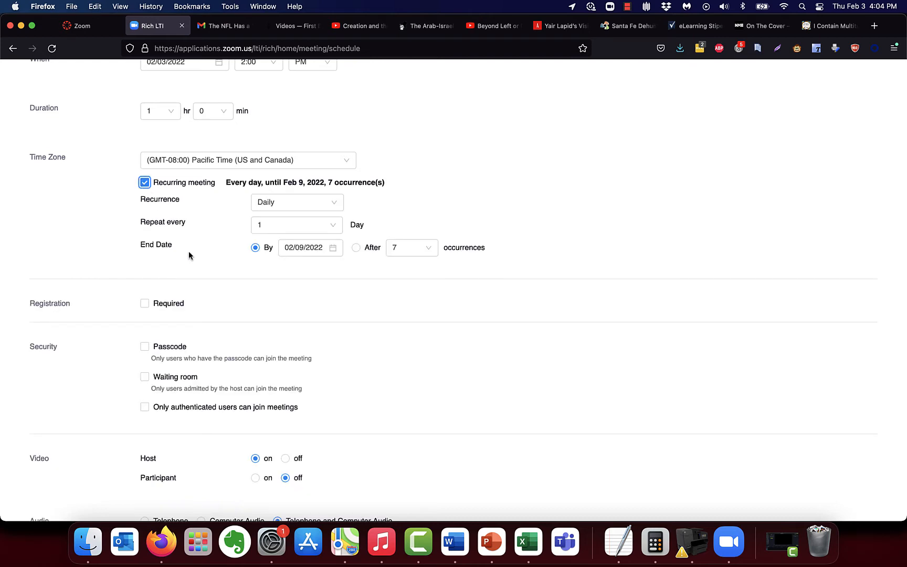
click(309, 202)
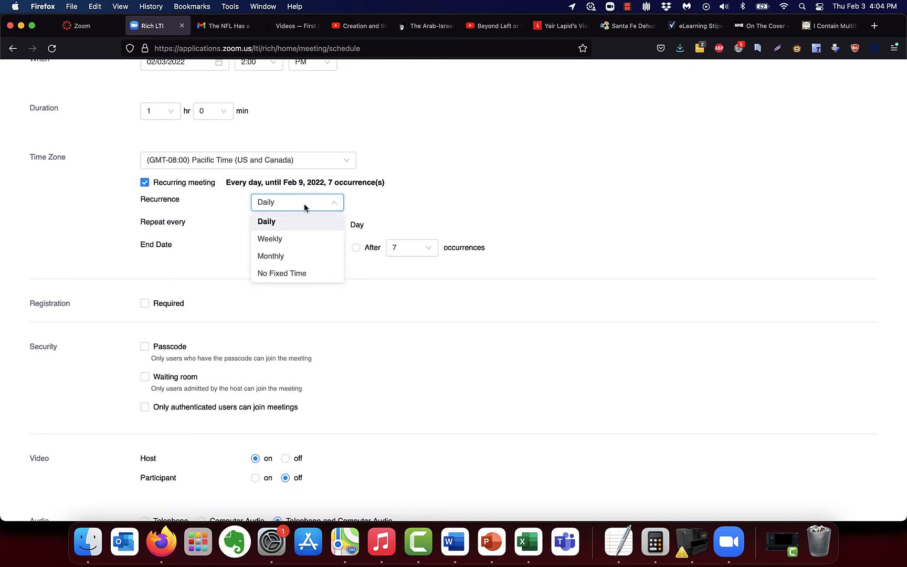
click(287, 241)
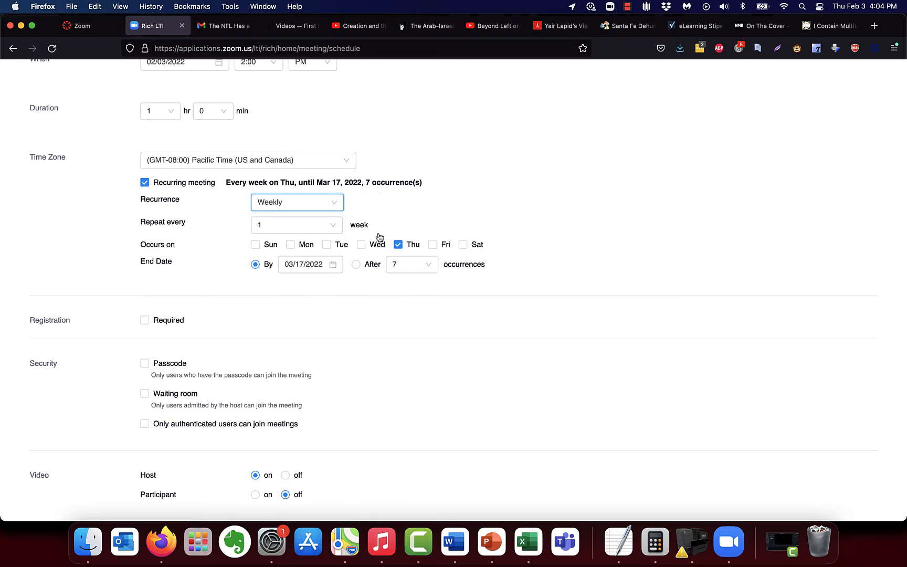
click(397, 245)
click(291, 245)
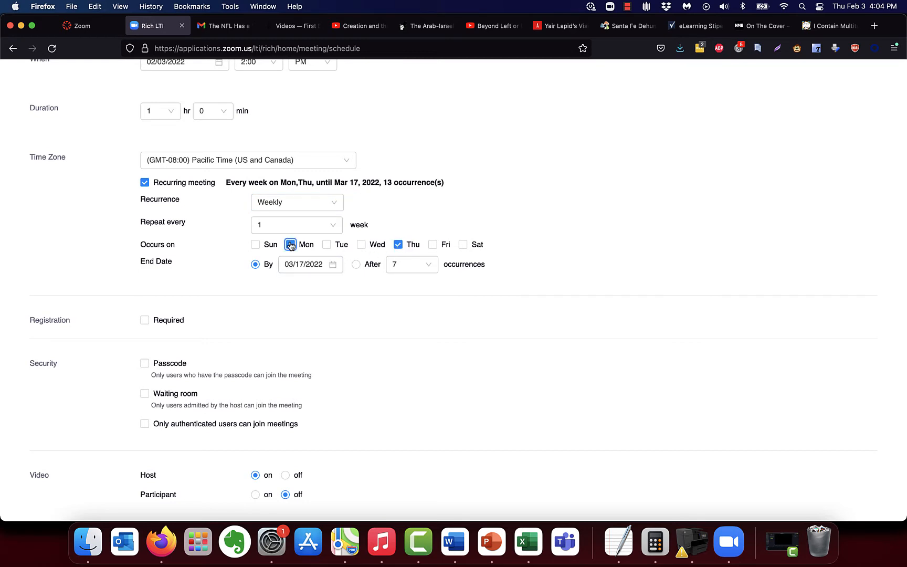
click(397, 245)
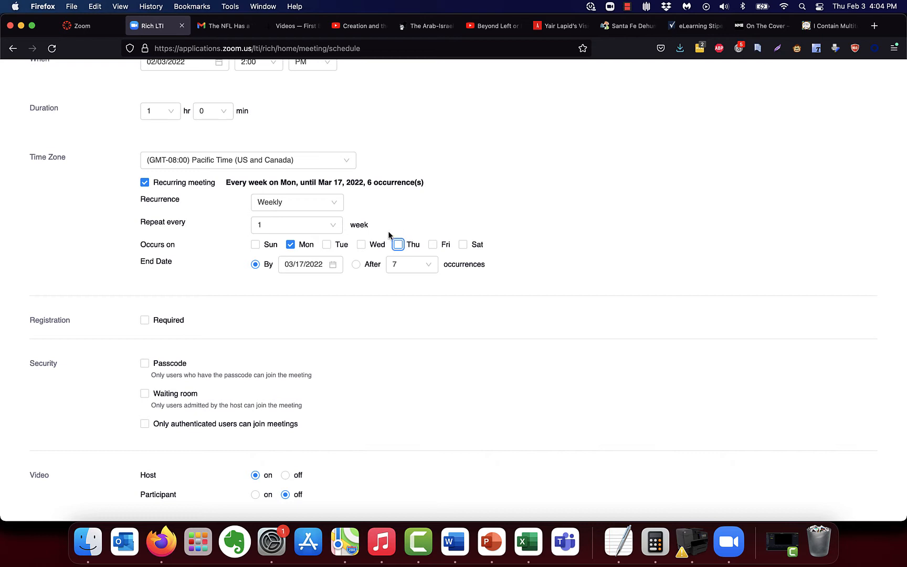
click(362, 245)
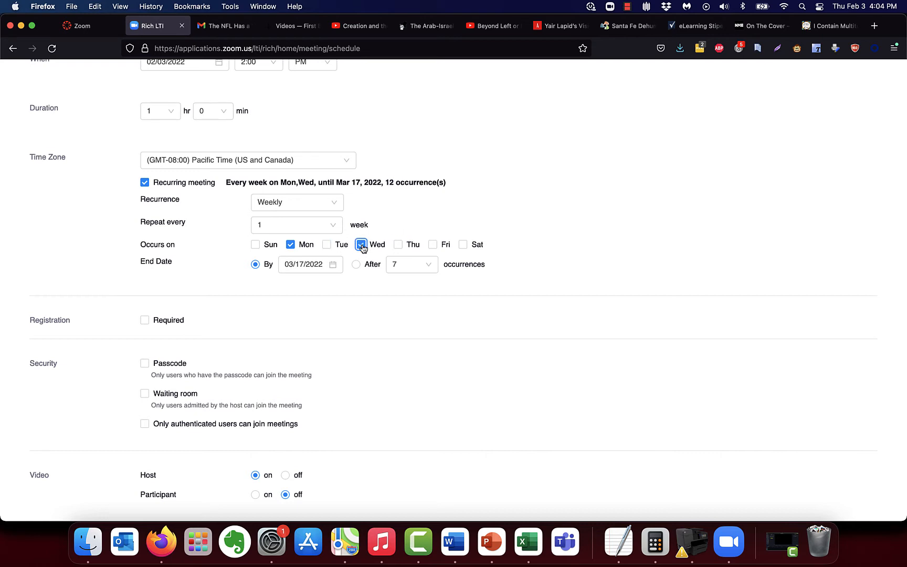
click(362, 245)
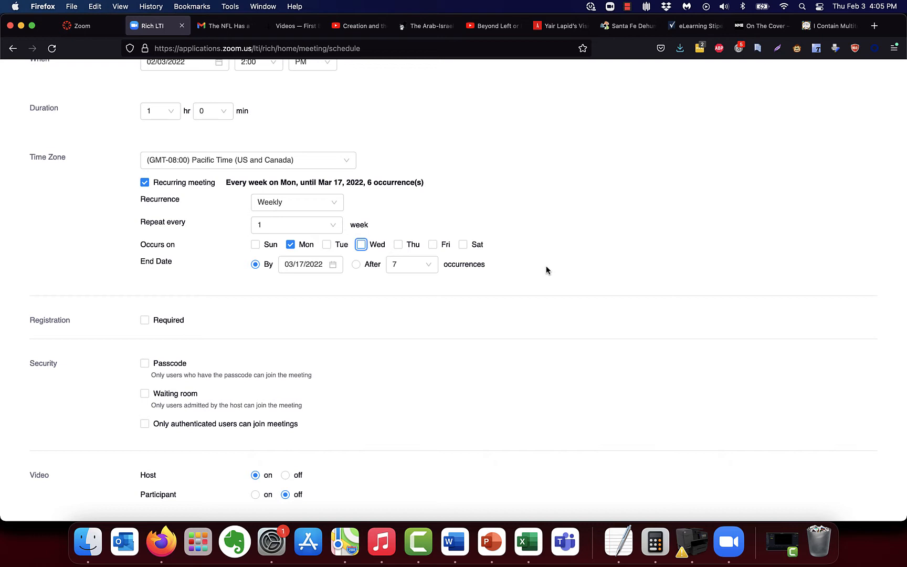
Step: Turn on automatic recording of the meeting in the cloud
scroll(545, 266, down, 5)
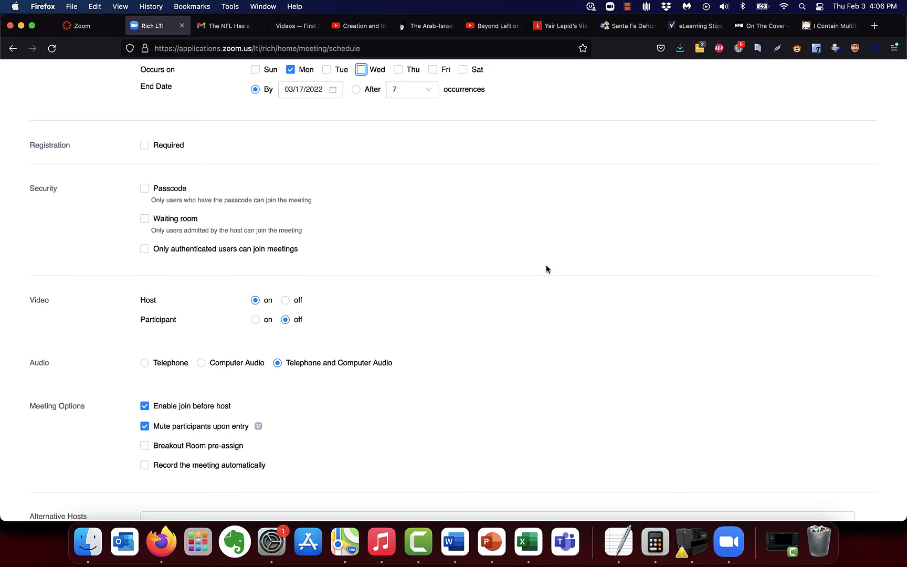
scroll(546, 266, down, 5)
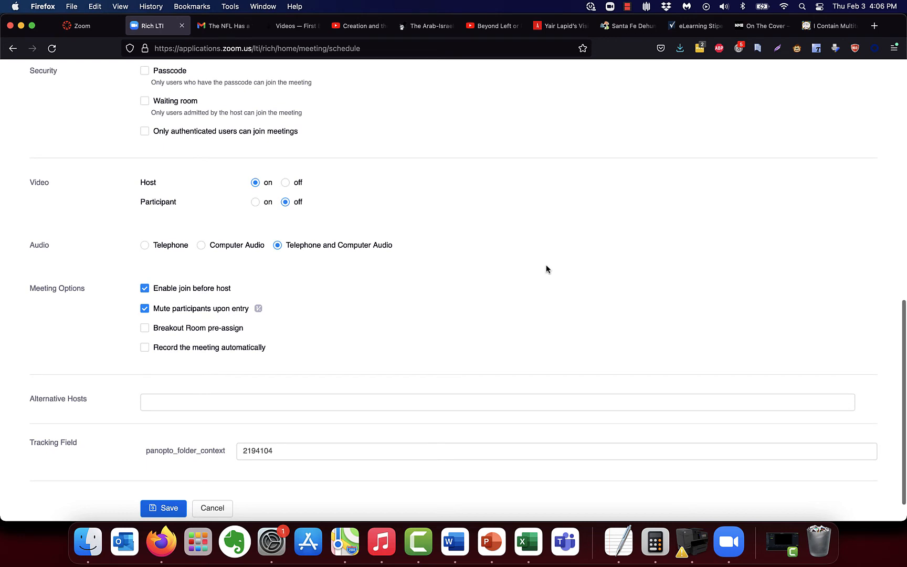
scroll(545, 269, down, 1)
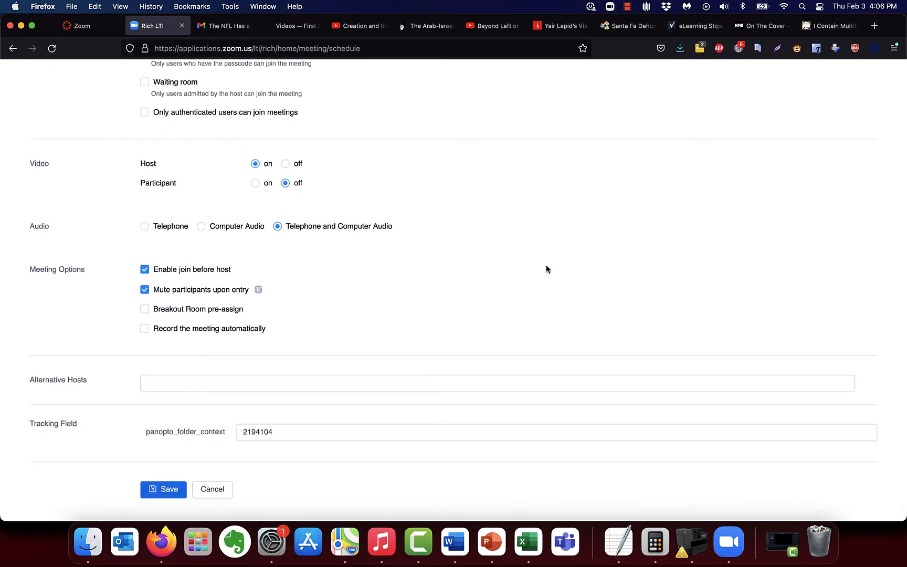
scroll(546, 269, down, 1)
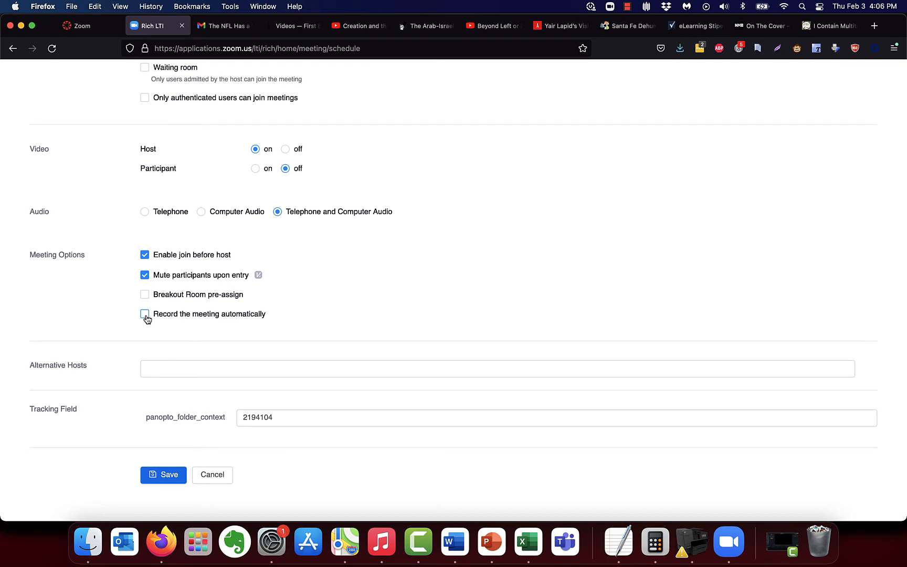
click(145, 314)
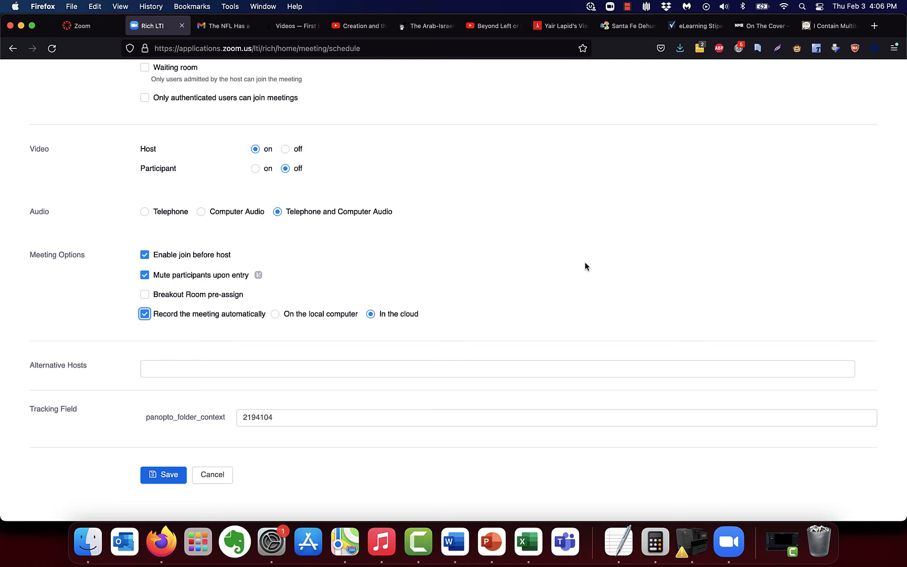
Step: Save the recurring Old RCE Class meeting, review its details, and return to Course Meetings
click(165, 479)
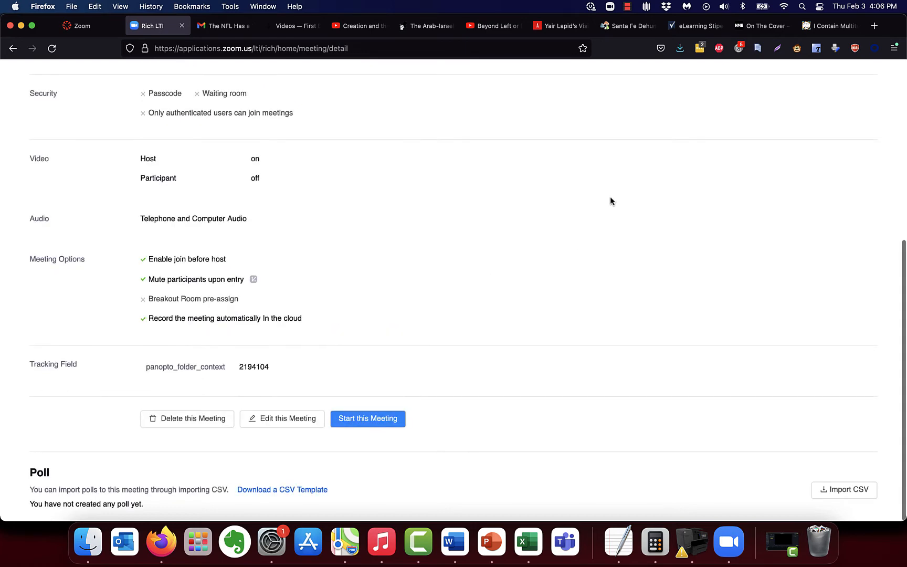
scroll(610, 201, up, 10)
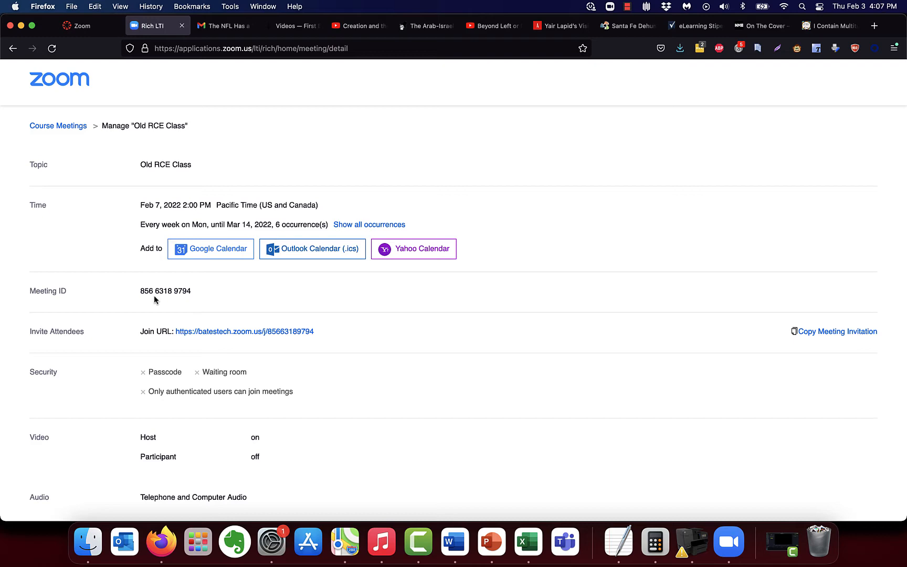
scroll(526, 101, down, 5)
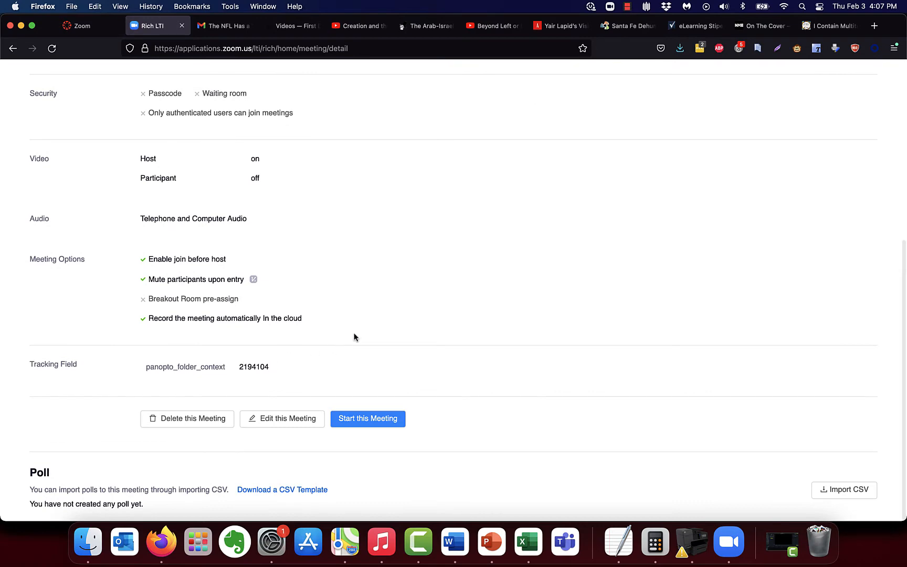
scroll(354, 336, up, 5)
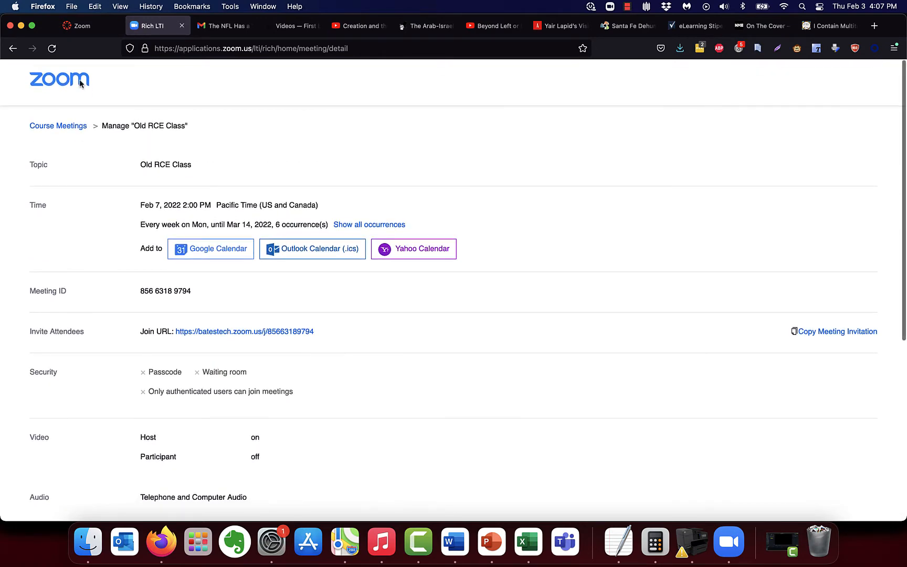
click(52, 126)
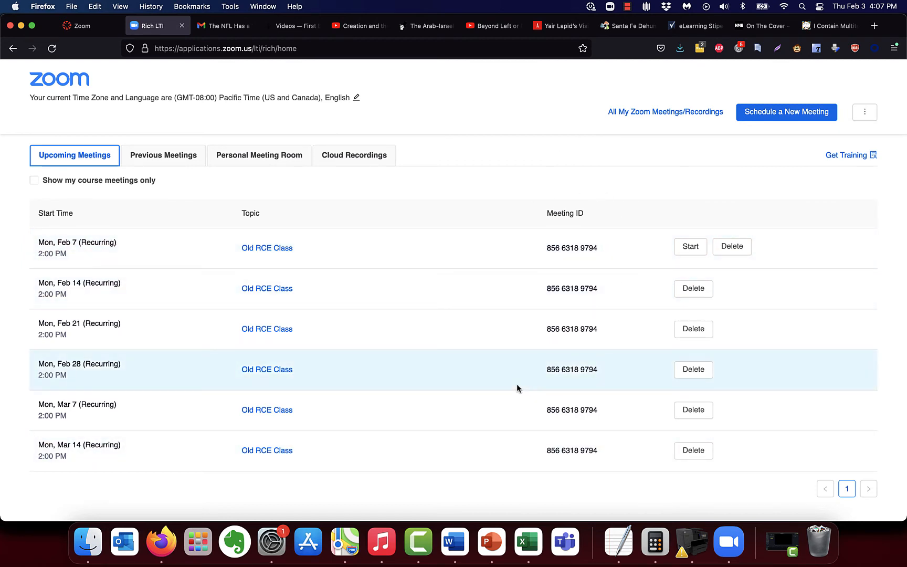
Step: Close the Zoom meeting tab and view the Canvas calendar
click(181, 27)
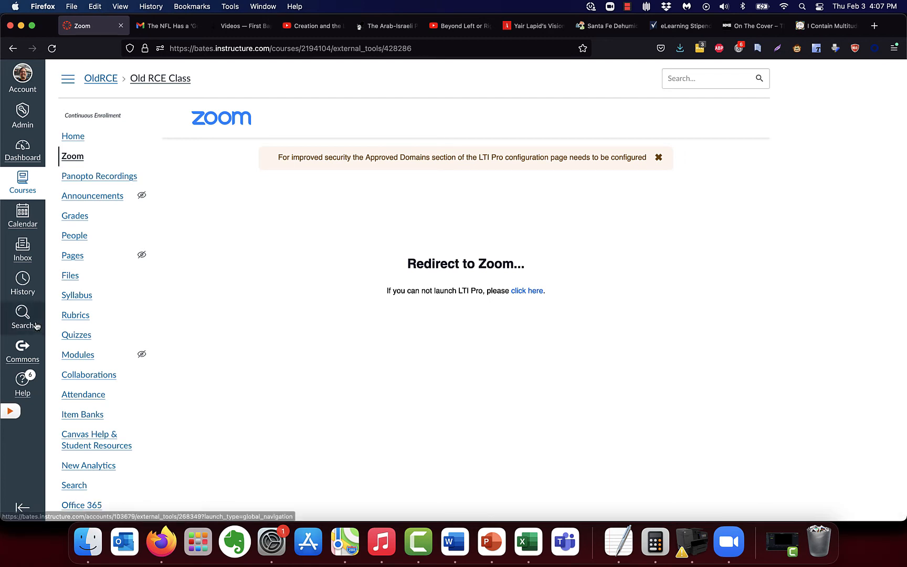
click(23, 214)
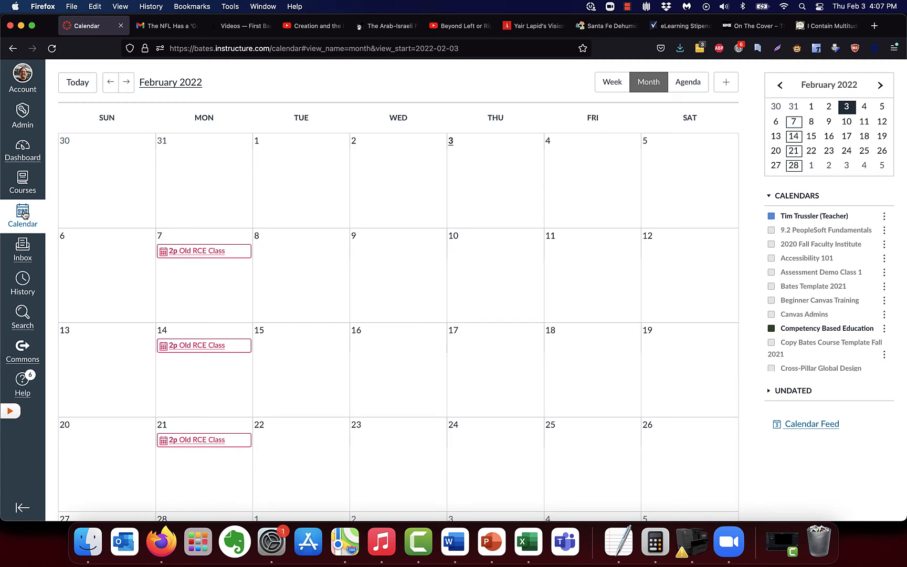
scroll(801, 290, down, 3)
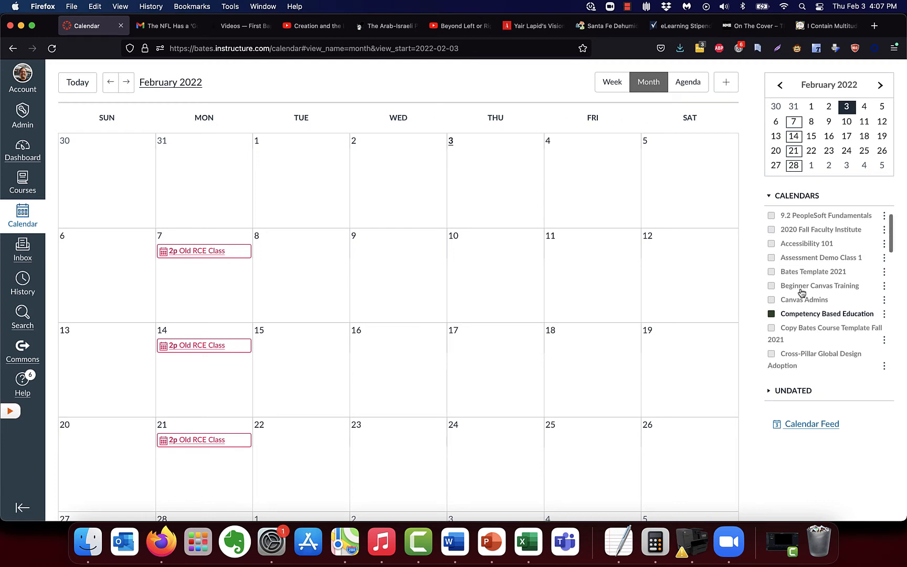
scroll(801, 293, down, 5)
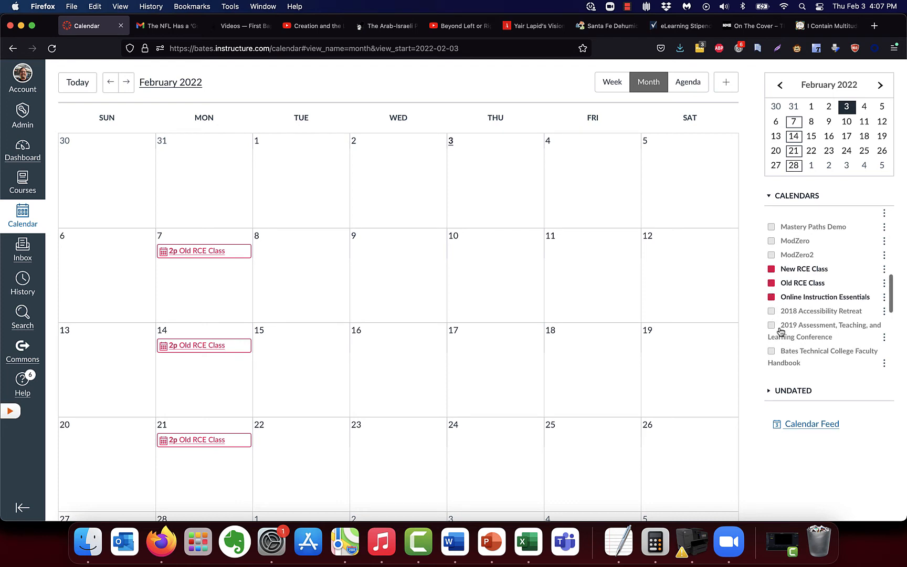
click(771, 282)
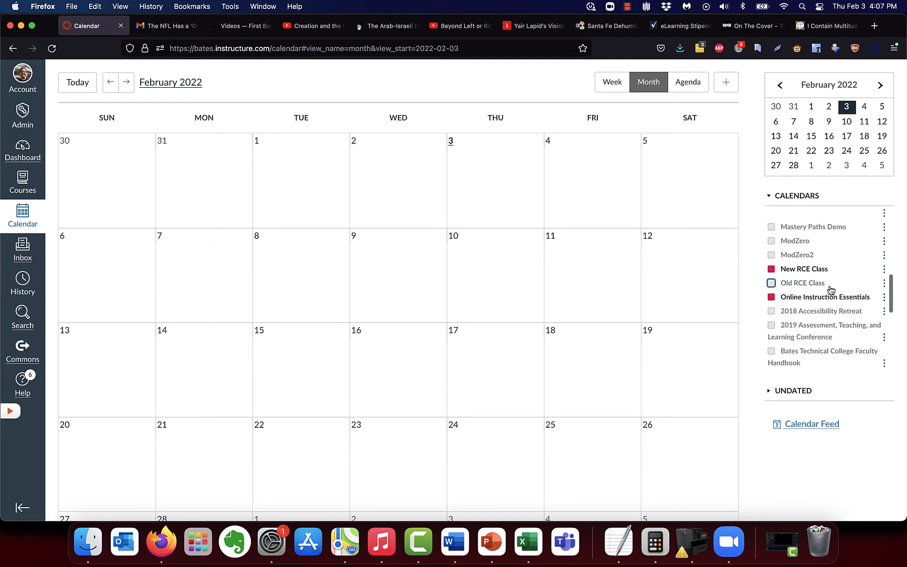
click(771, 283)
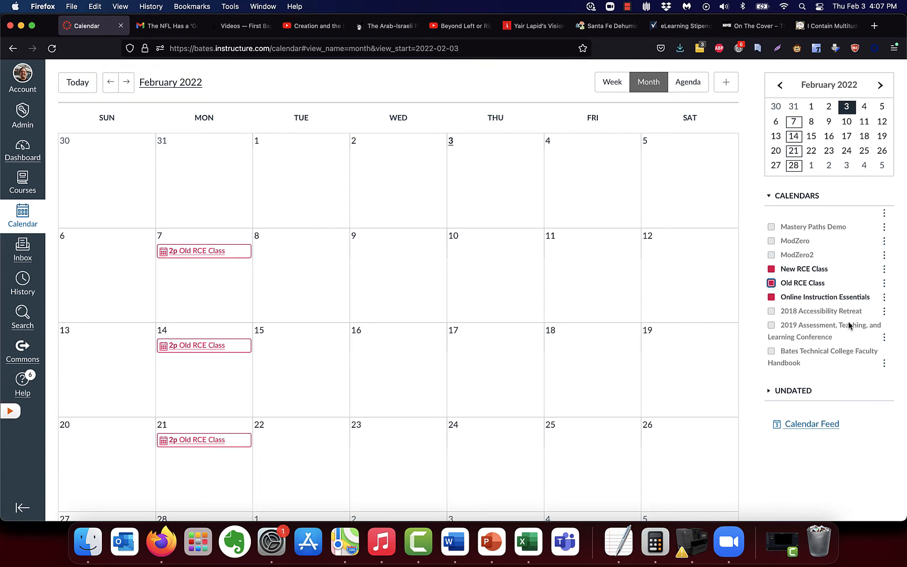
scroll(846, 325, up, 1)
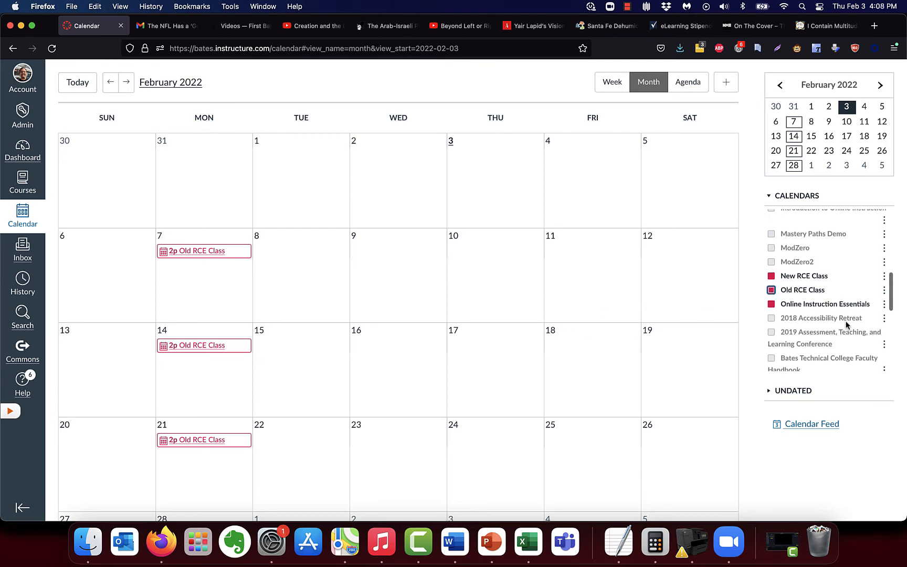
scroll(847, 325, down, 1)
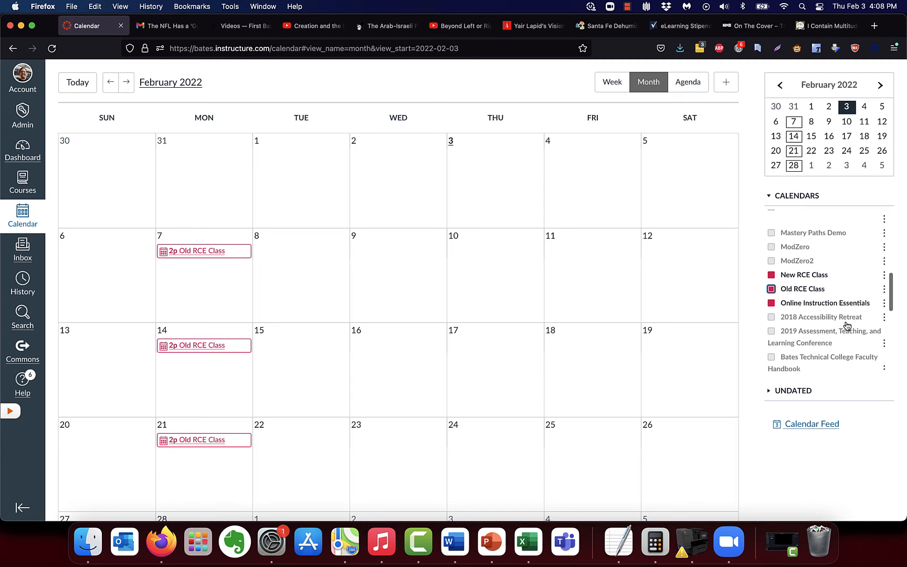
scroll(847, 326, down, 1)
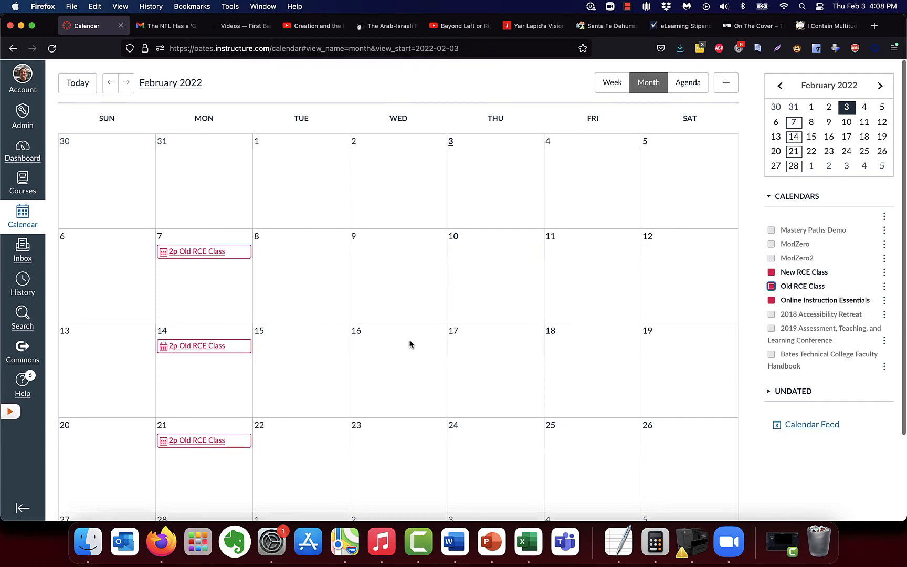
mouse_move(236, 255)
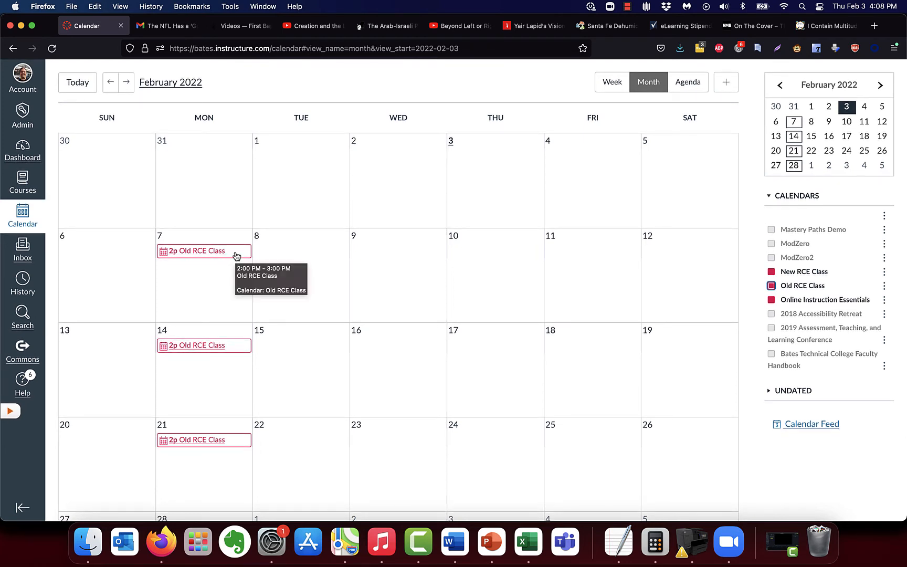
click(236, 256)
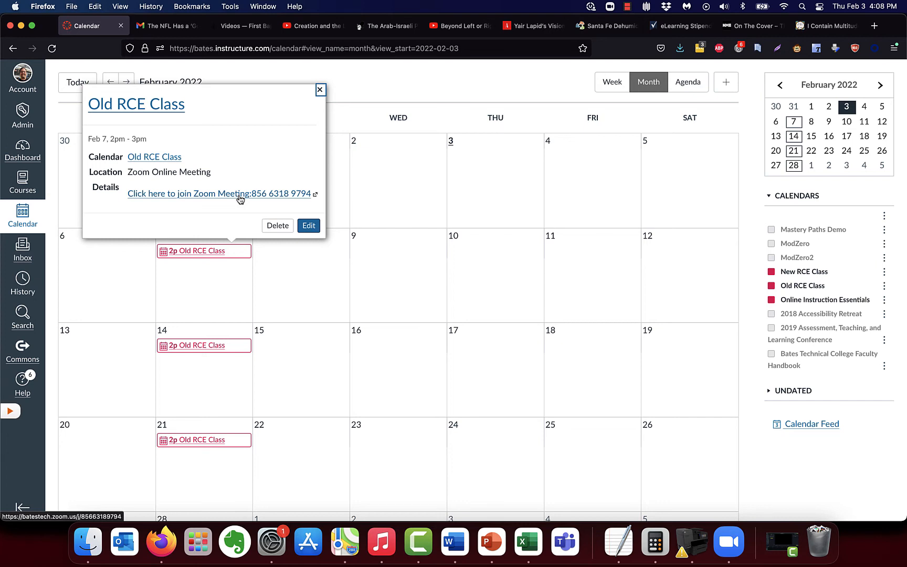
click(320, 90)
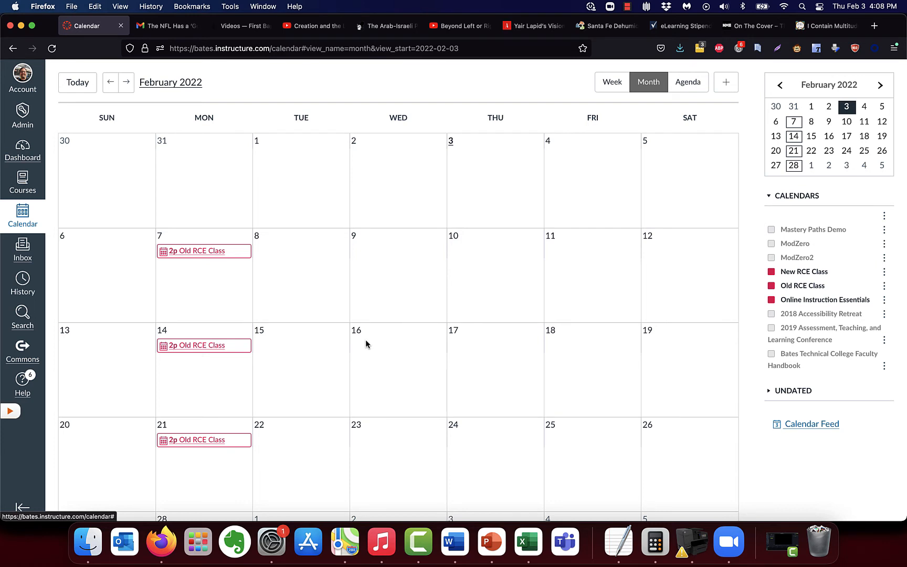
Step: From the Dashboard, open the Old RCE Class course and its Panopto Recordings page
click(22, 153)
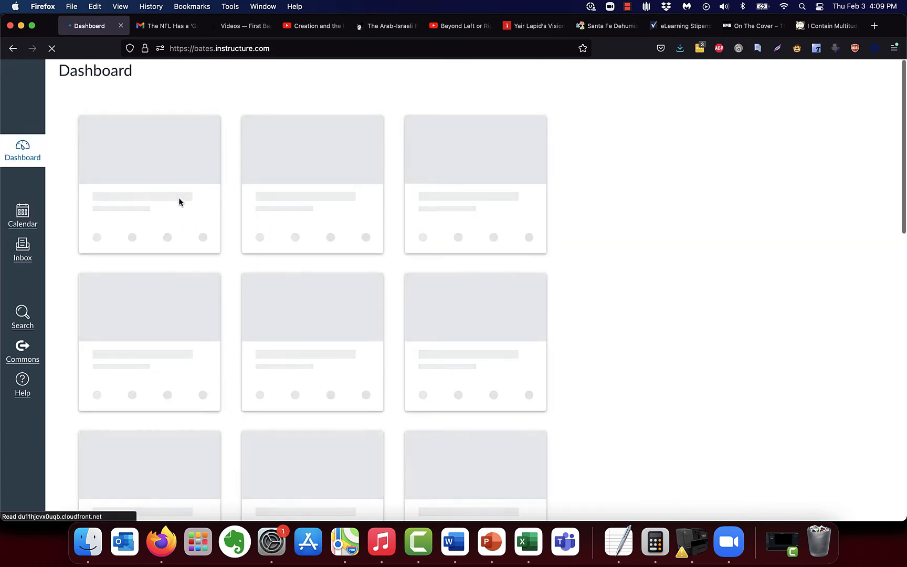
scroll(168, 324, down, 4)
scroll(169, 325, down, 5)
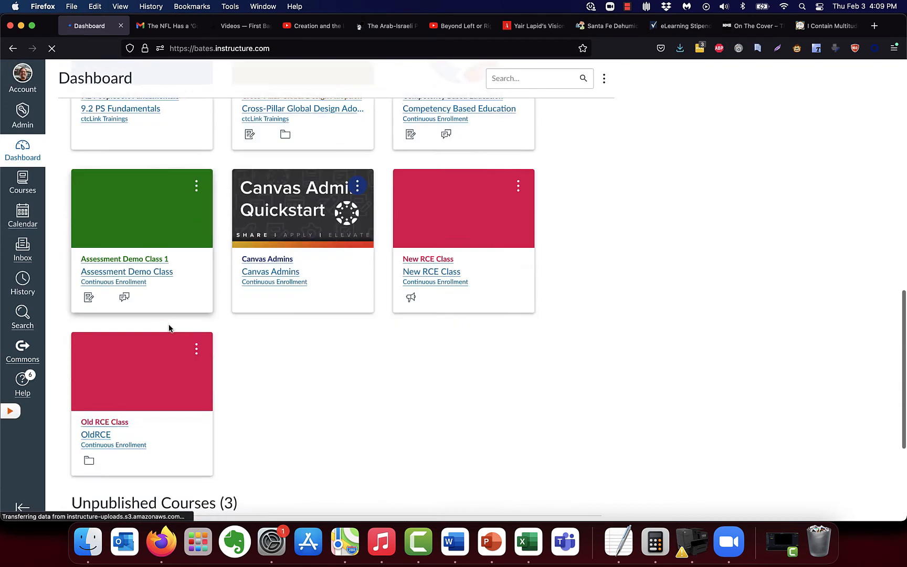
click(111, 303)
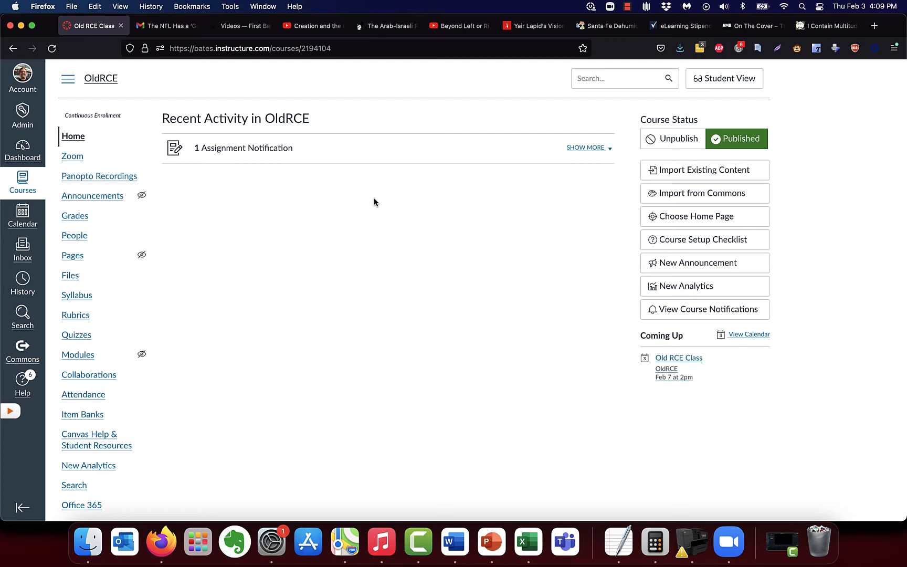
click(97, 179)
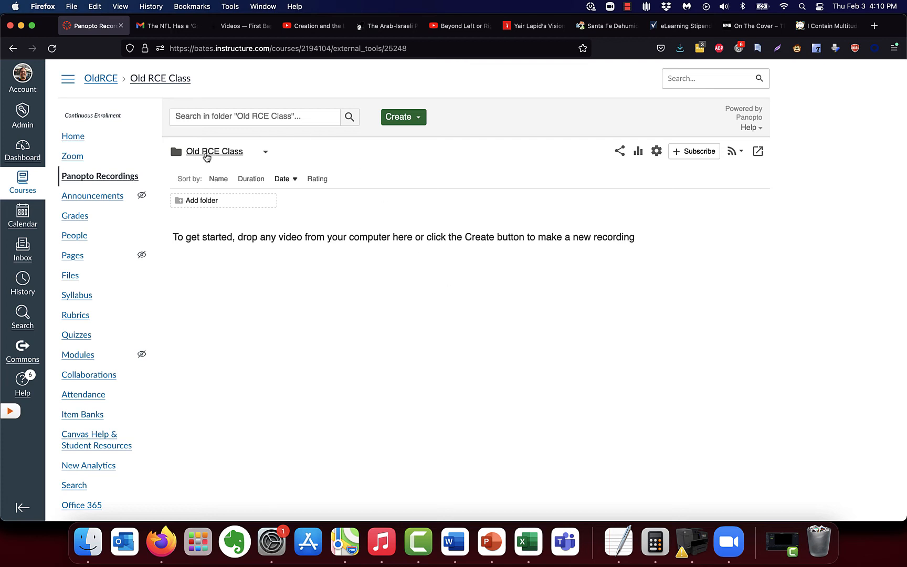
Step: Switch Panopto to the Meeting Recordings folder and browse its 31 Zoom recordings
click(265, 151)
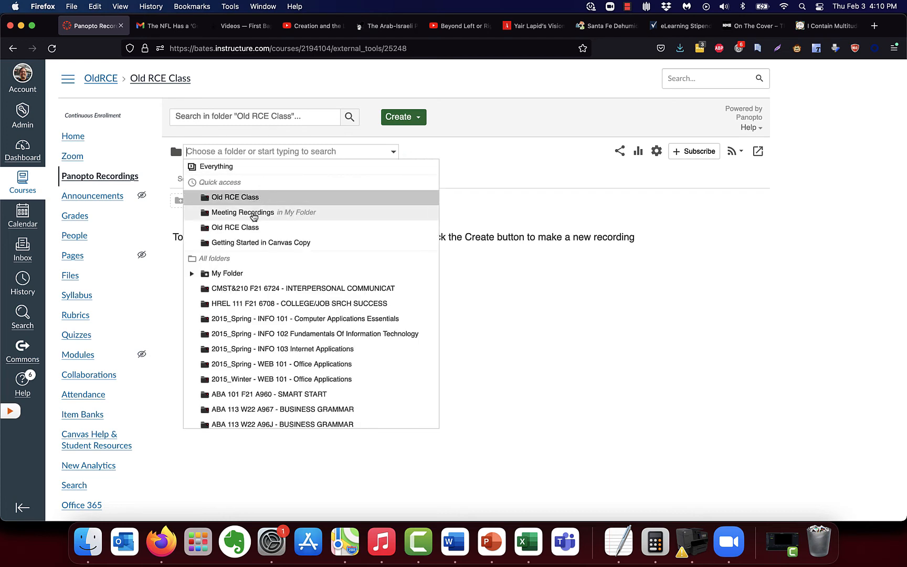
click(254, 214)
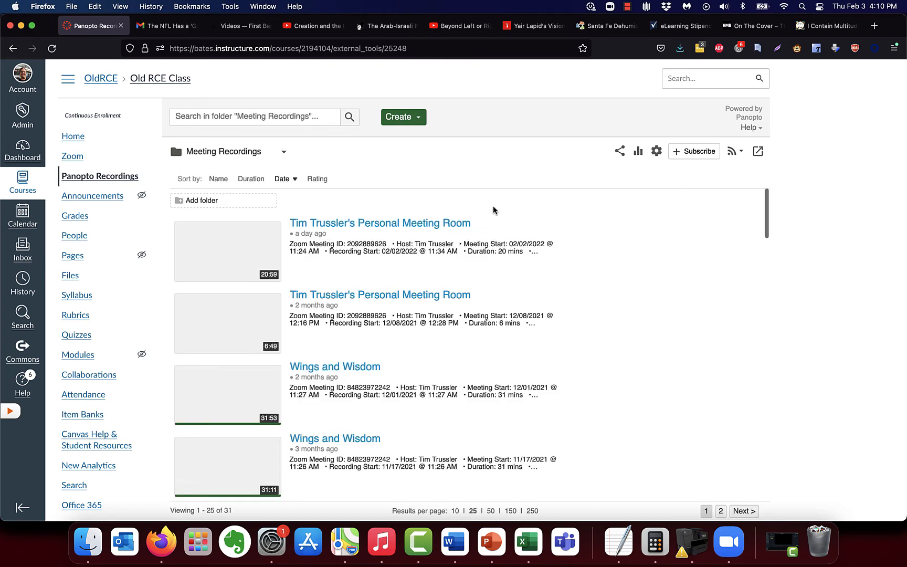
scroll(496, 242, down, 5)
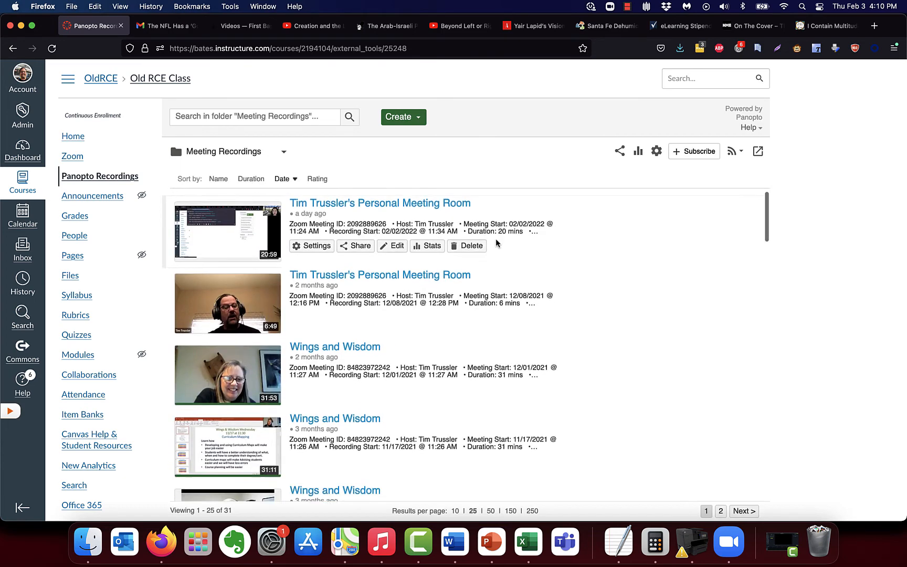
scroll(496, 242, down, 5)
scroll(496, 242, up, 10)
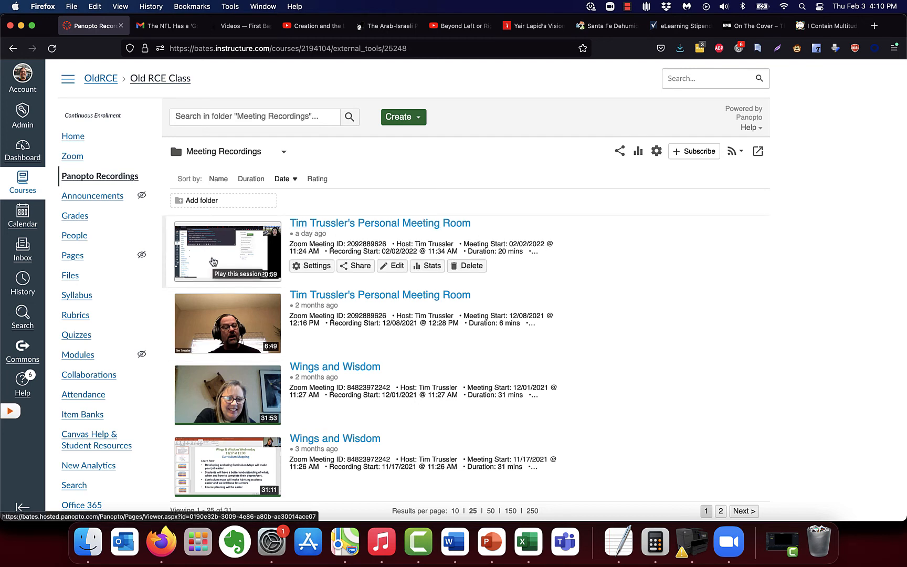
Step: Change the 02/02/2022 Personal Meeting Room recording's folder to Old RCE Class and save it
click(316, 266)
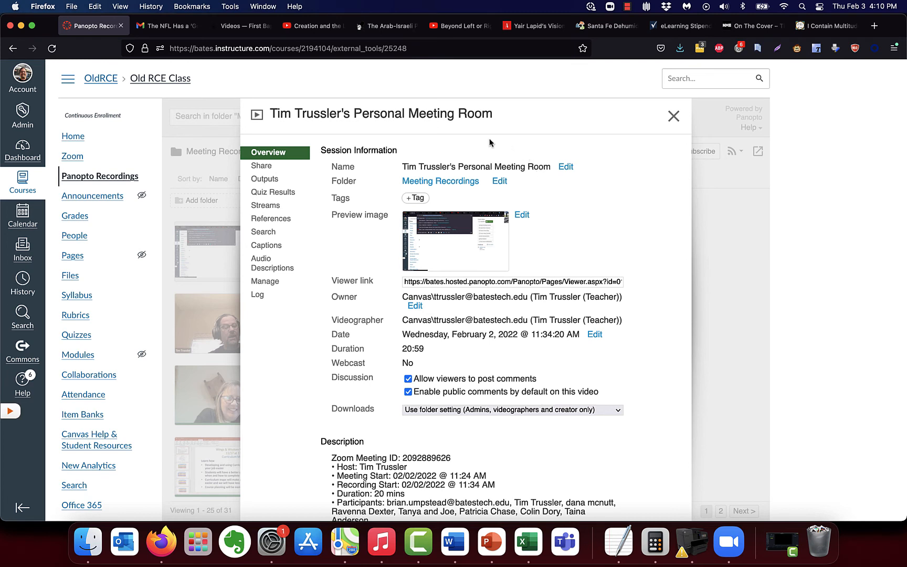
click(503, 185)
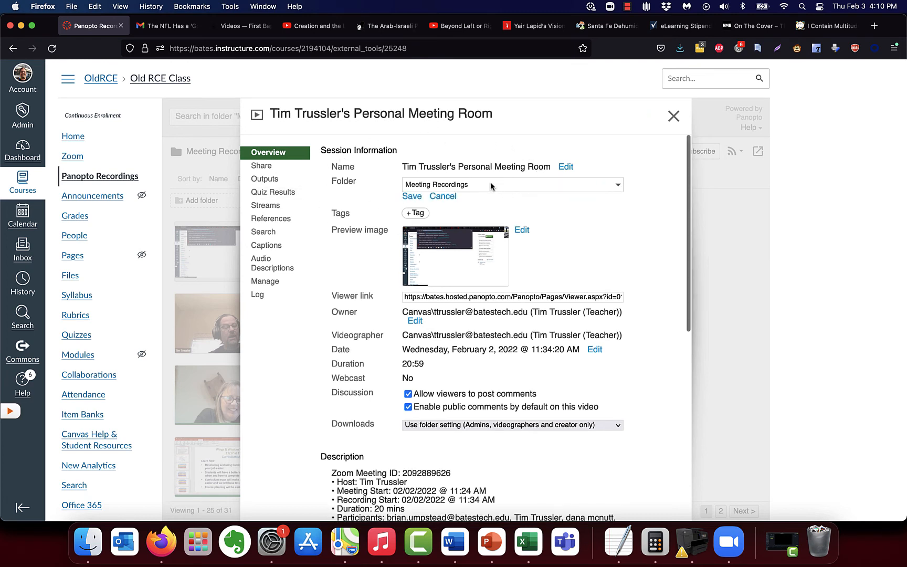
click(490, 183)
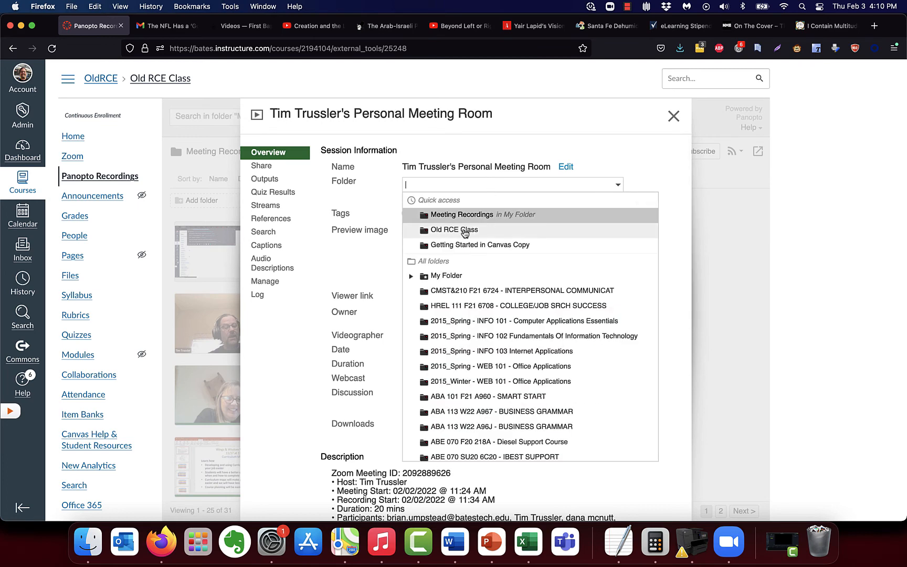
click(465, 231)
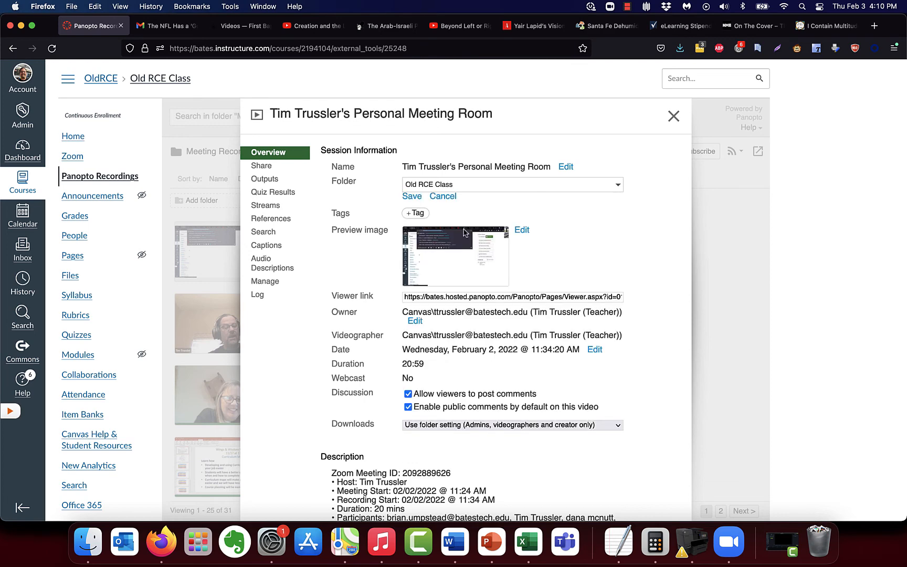
click(465, 185)
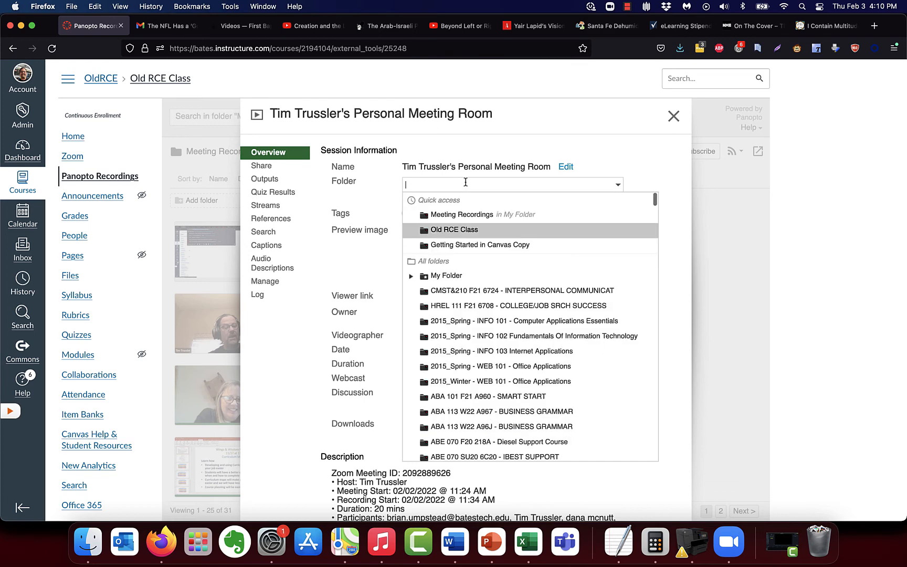
click(456, 235)
click(419, 198)
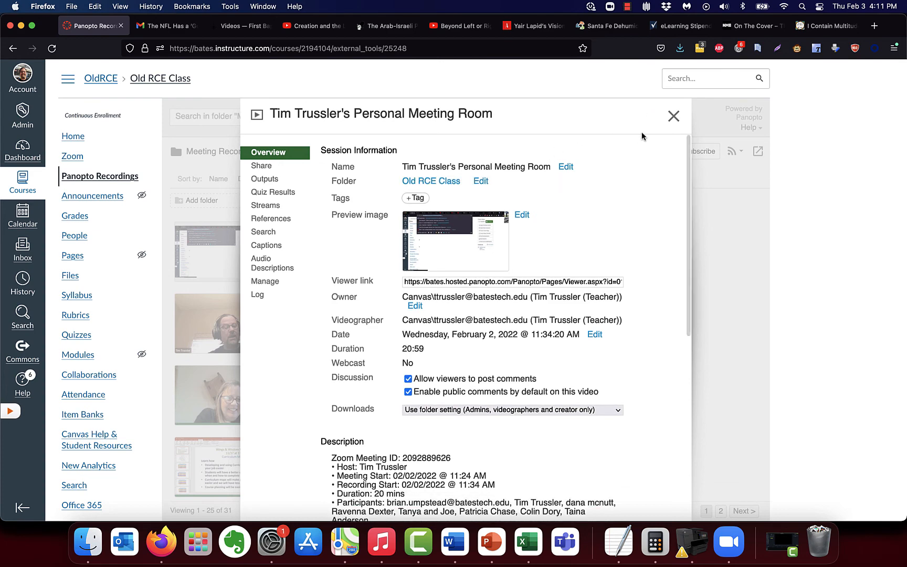
click(673, 116)
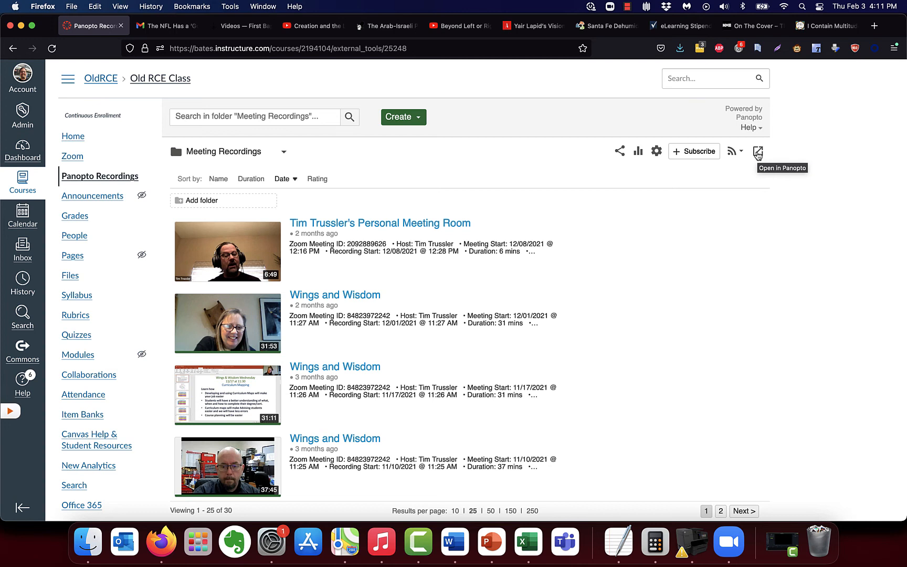
Step: Open the Meeting Recordings folder on the full Panopto site and show the account menu
click(758, 151)
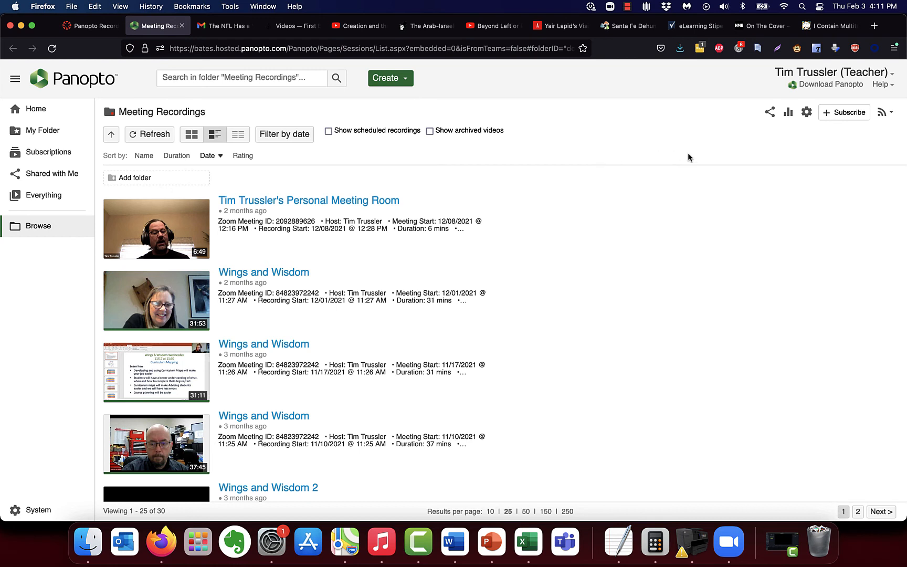
click(829, 76)
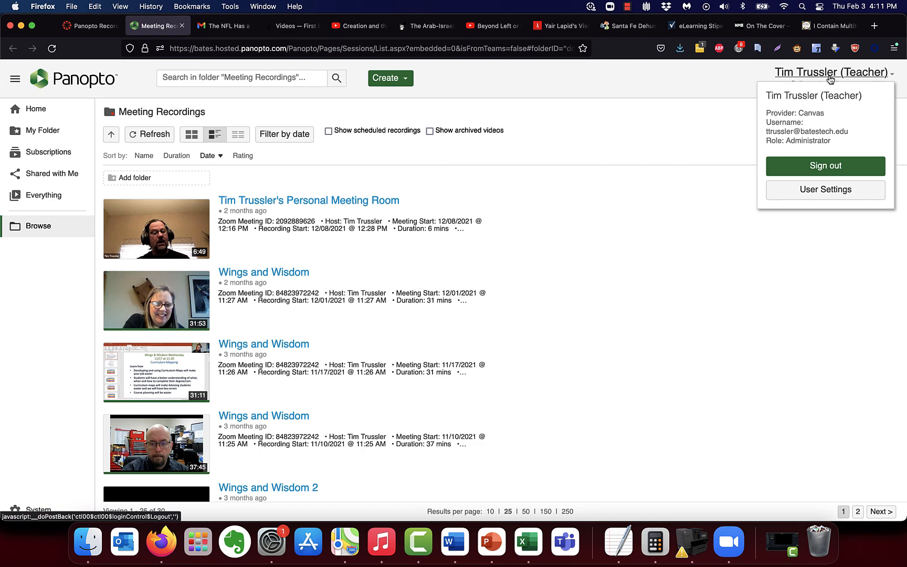
click(825, 190)
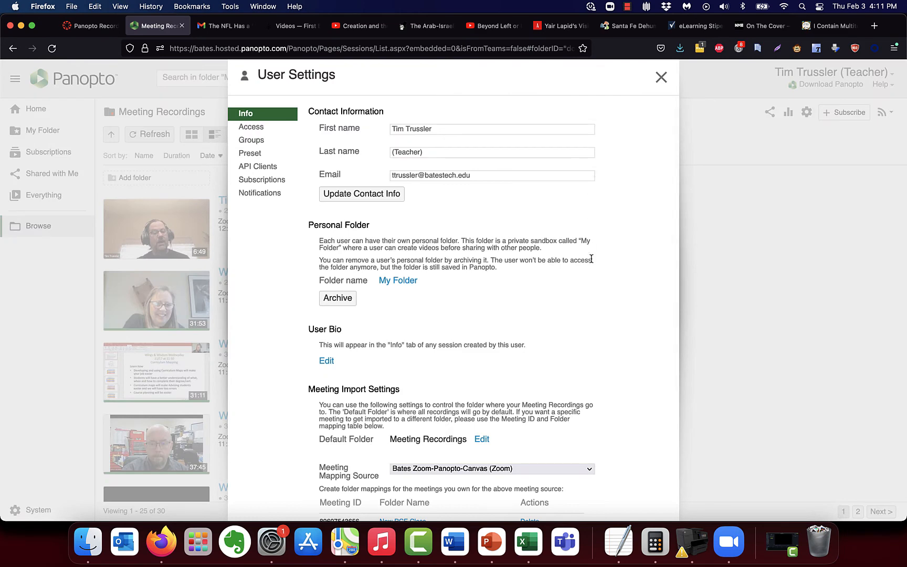
scroll(583, 239, down, 1)
scroll(584, 238, down, 5)
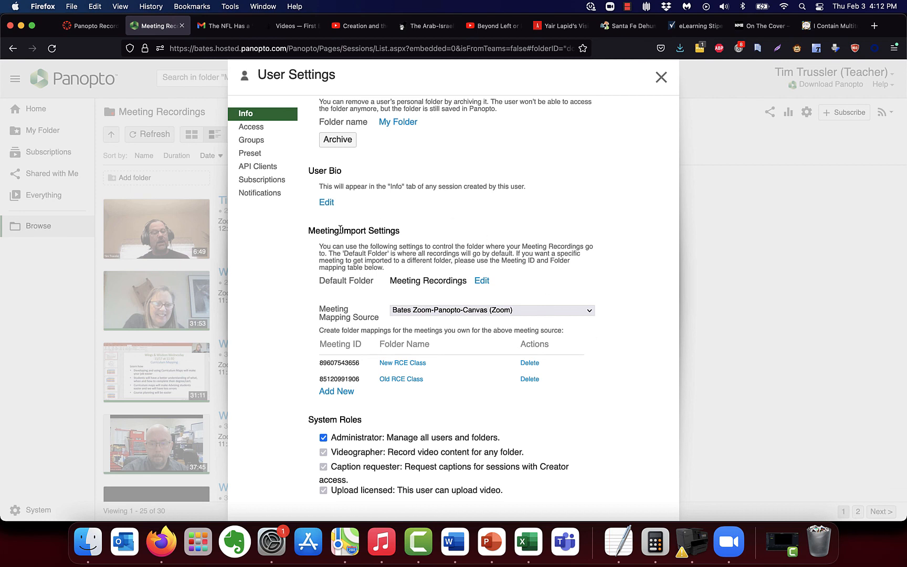
click(342, 395)
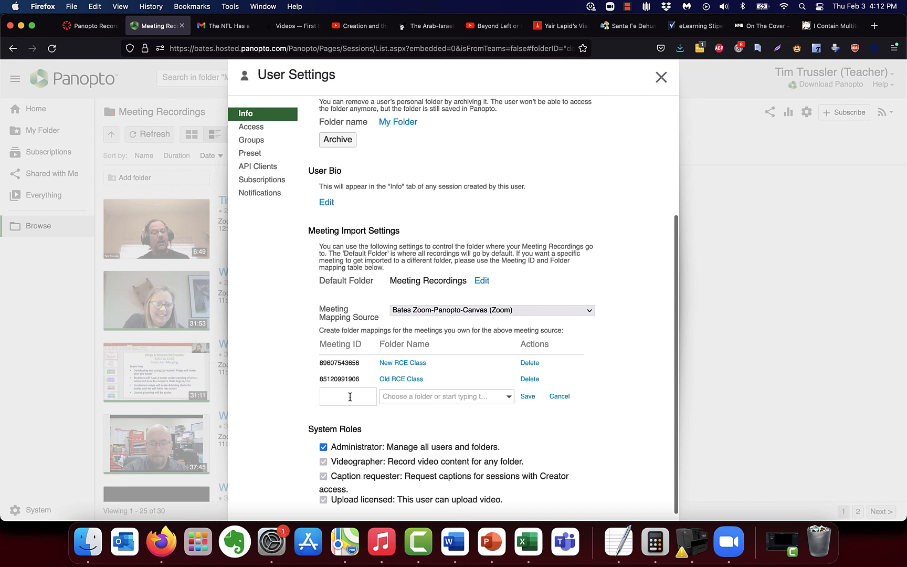
click(350, 397)
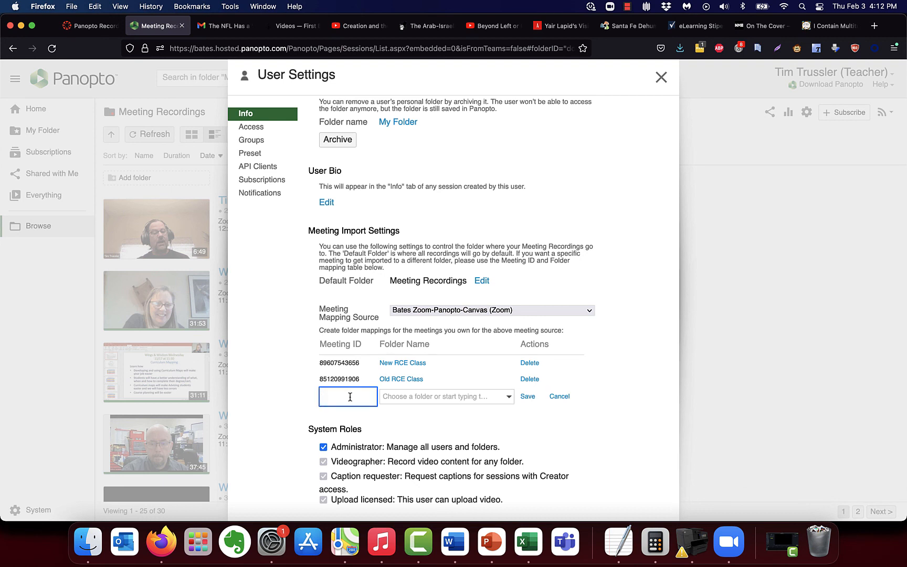
click(454, 396)
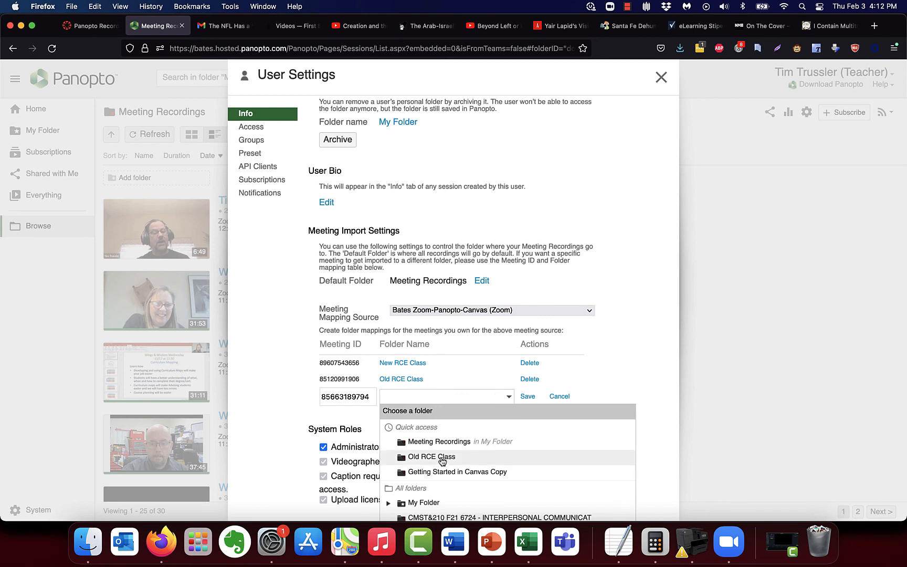
click(442, 456)
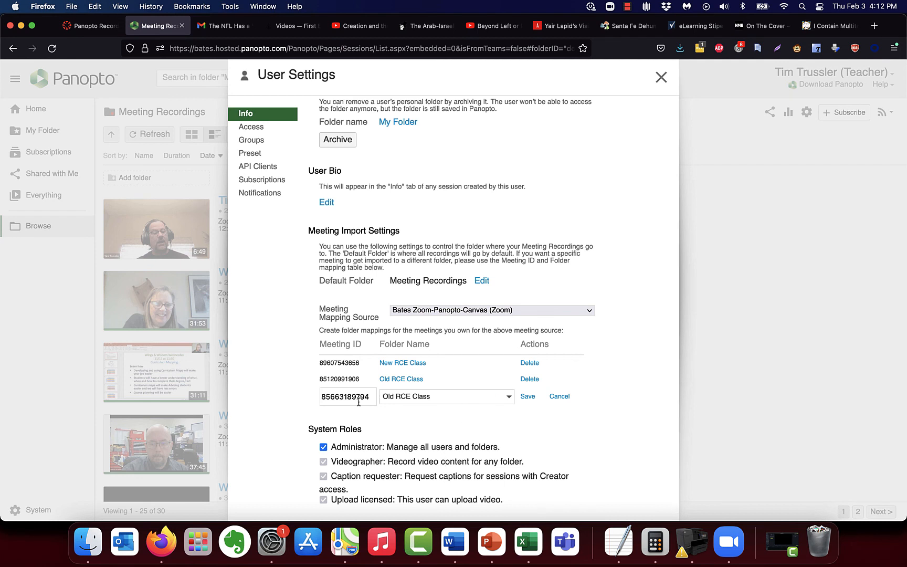
click(527, 396)
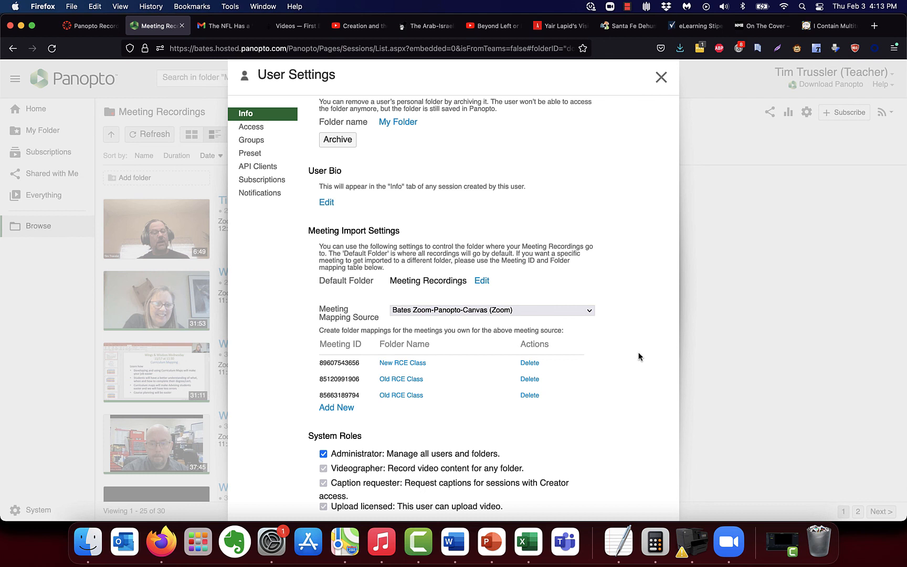
Step: Close the User Settings dialog to return to the Meeting Recordings listing
click(660, 77)
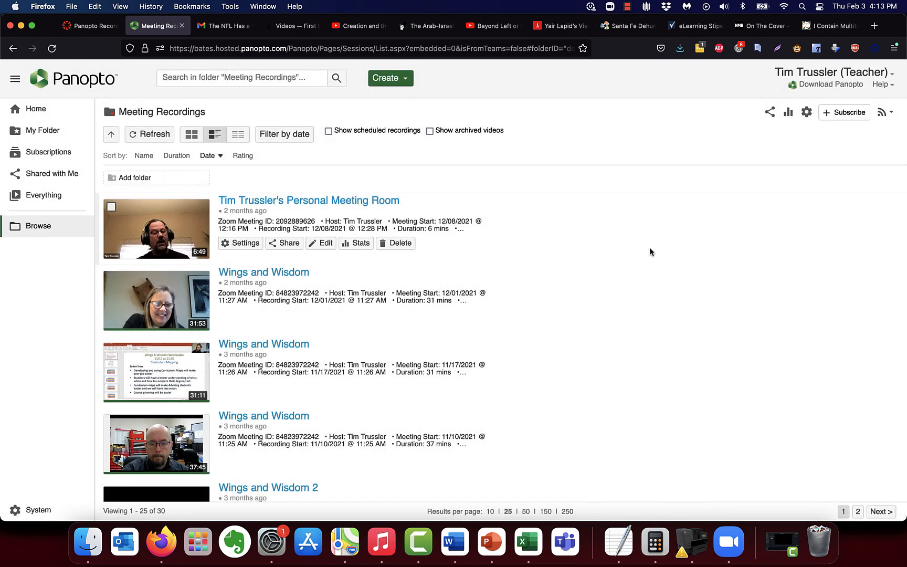